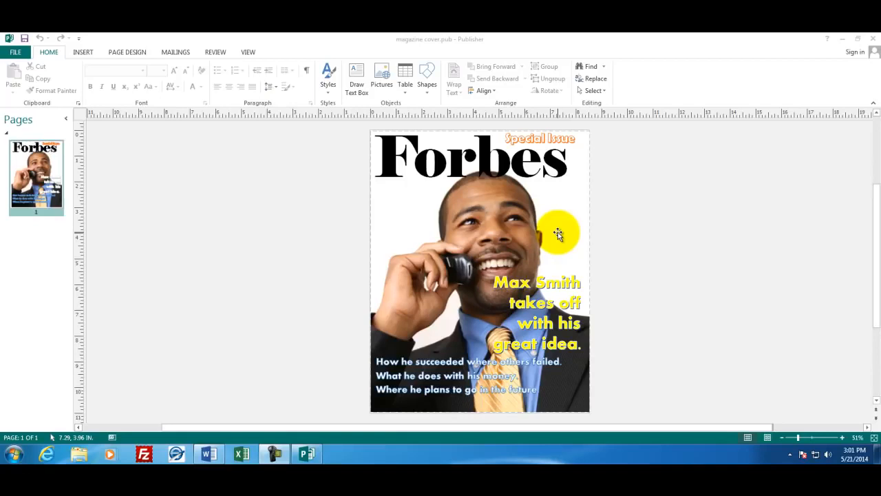
Close the magazine cover publication and start Publisher 2013 with a new blank portrait publication
click(874, 39)
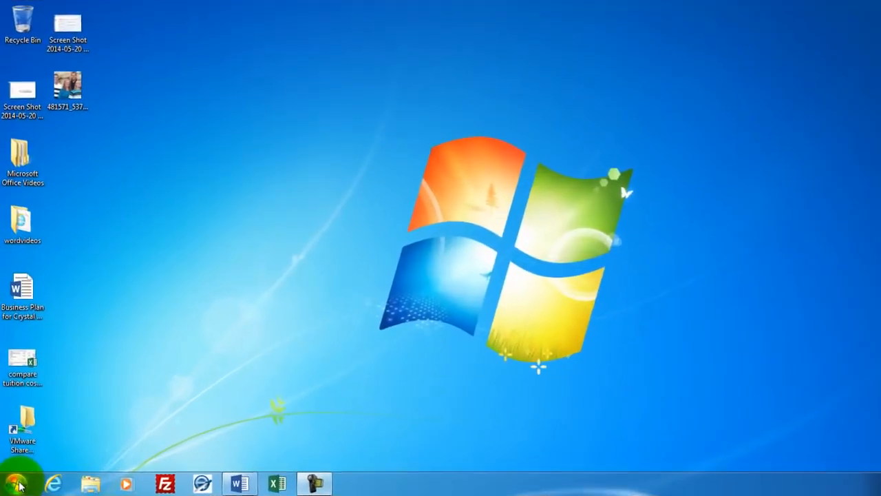
click(15, 454)
mouse_move(66, 293)
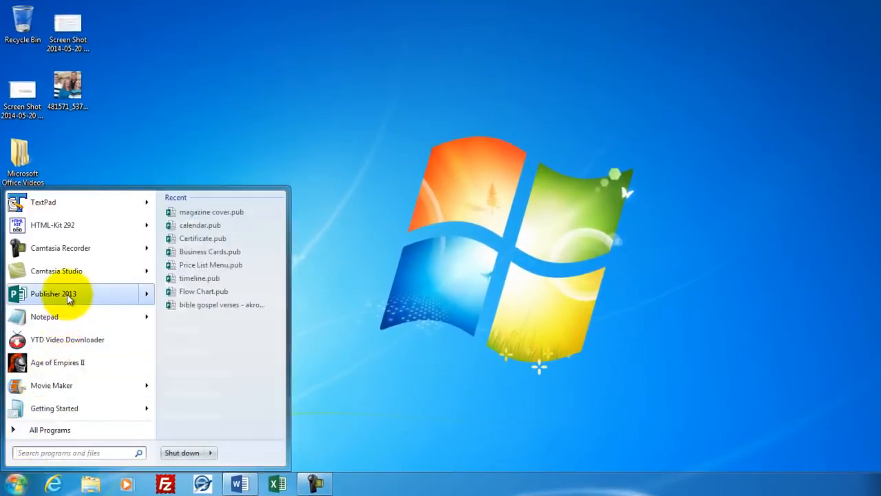
click(67, 294)
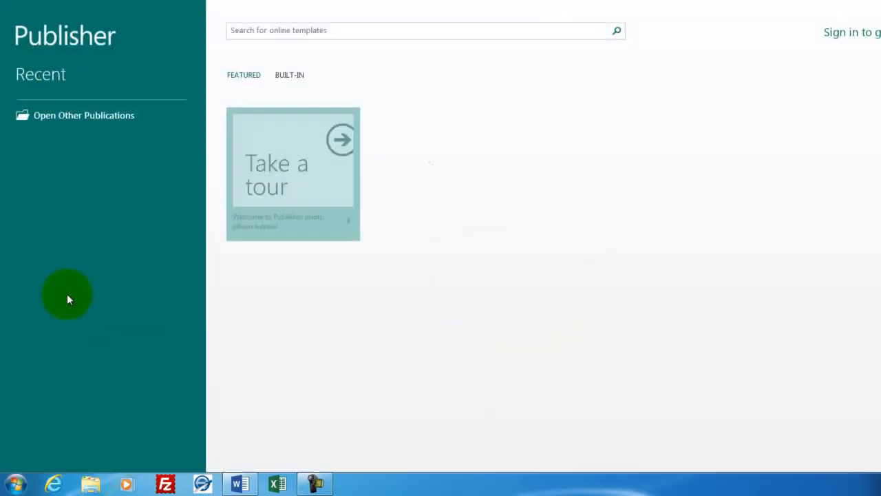
click(272, 190)
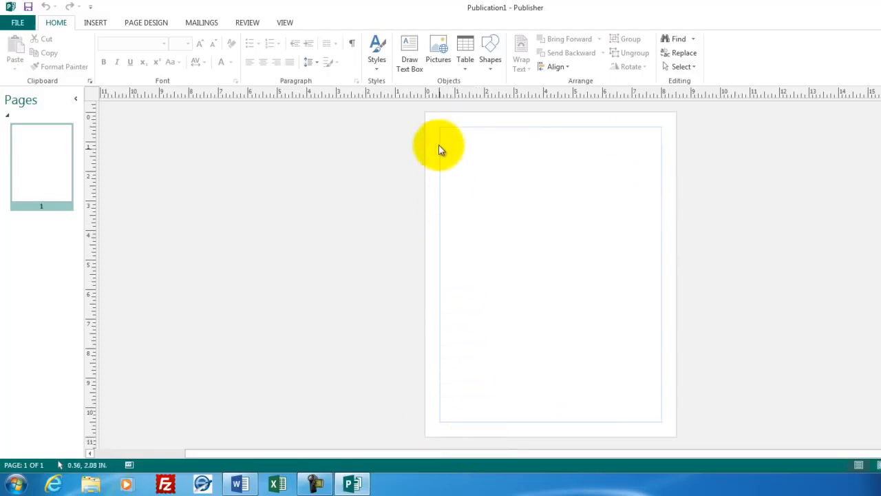
Draw a text box about 6.85 by 2.90 inches at the page's upper margin and enter some placeholder text
click(416, 50)
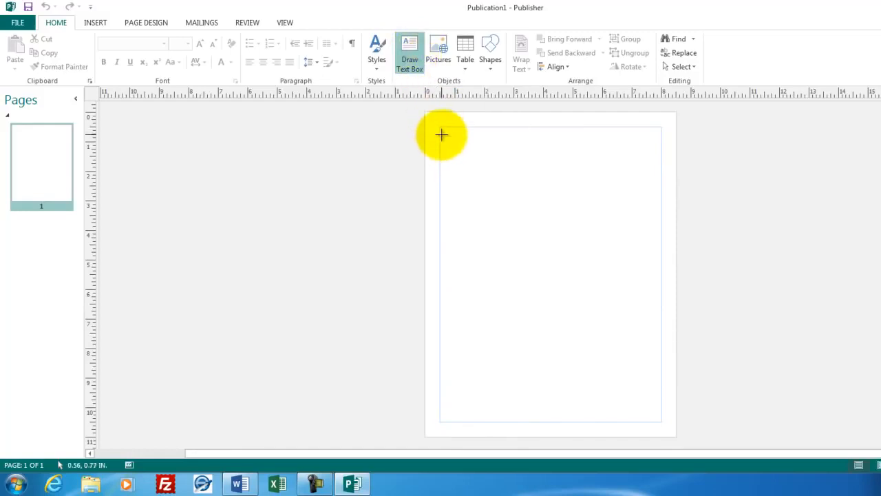
mouse_move(441, 126)
mouse_down()
mouse_move(492, 177)
mouse_move(590, 217)
mouse_move(638, 227)
mouse_move(647, 217)
mouse_up()
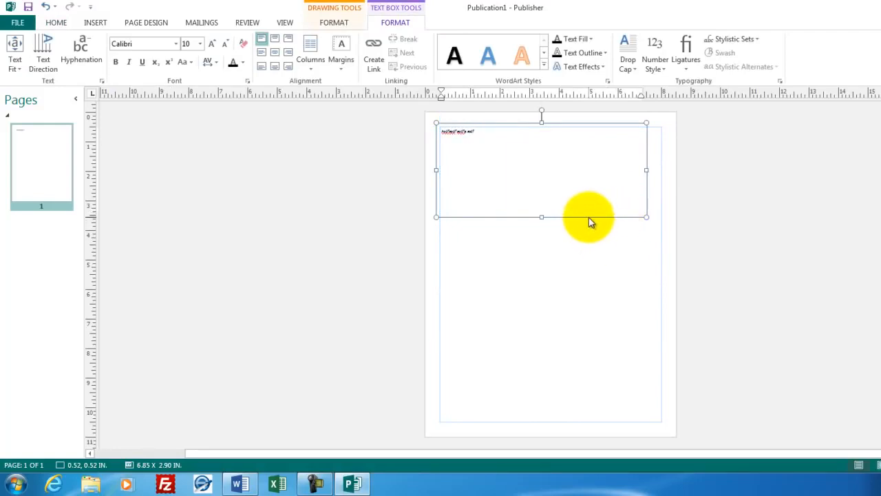
Shrink the text box to about 2.21 by 1.52 inches and move it to the page's upper-right area
drag(590, 216, 659, 342)
drag(712, 338, 581, 301)
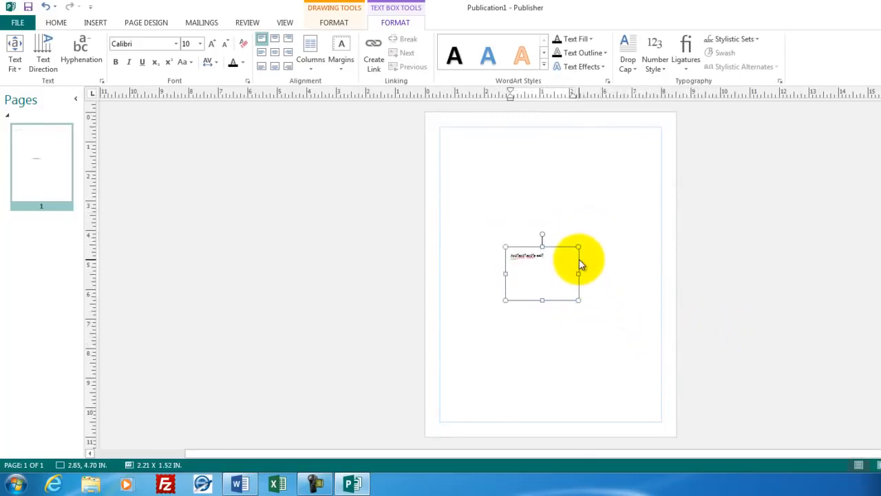
drag(578, 261, 654, 163)
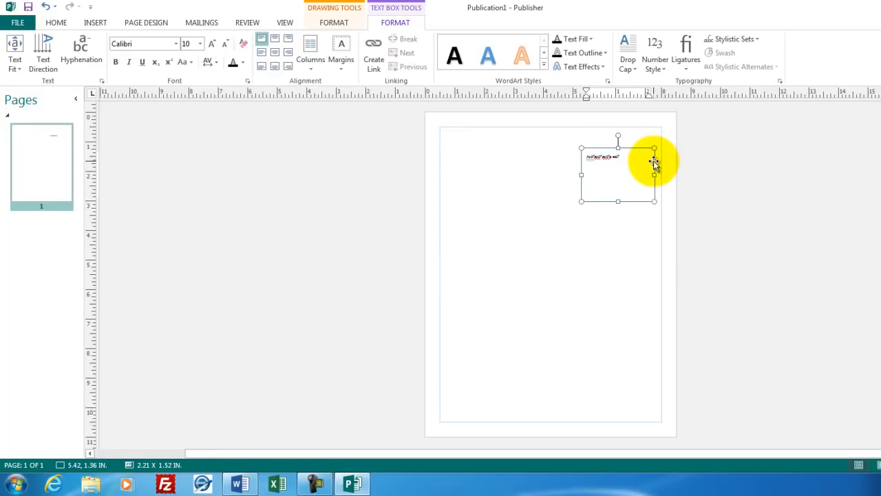
click(425, 245)
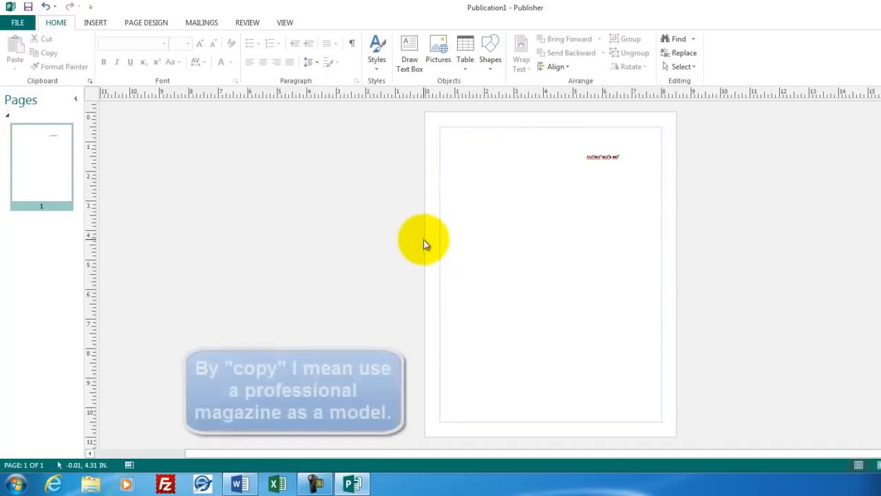
Switch to Internet Explorer, maximize its window and go to the Google home page
click(55, 485)
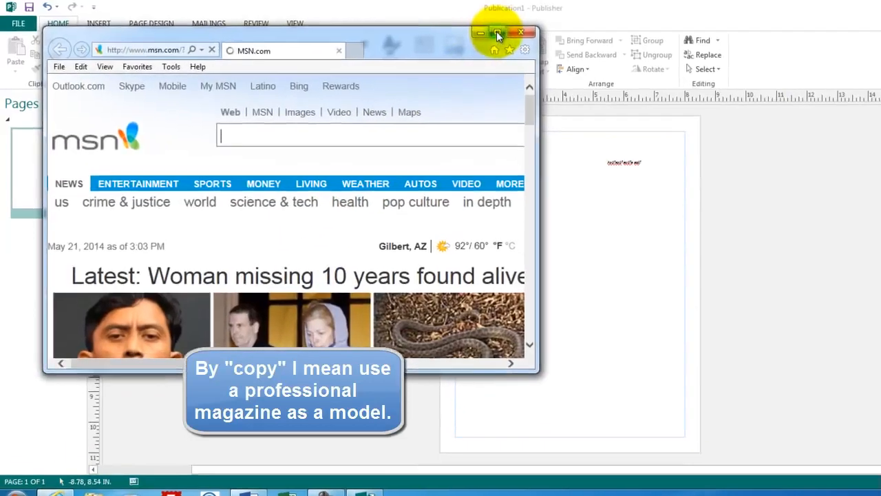
click(498, 35)
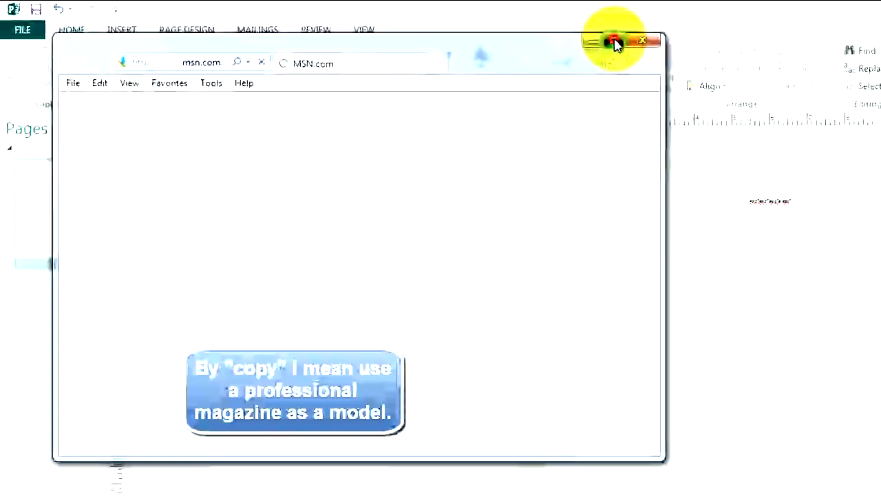
click(400, 39)
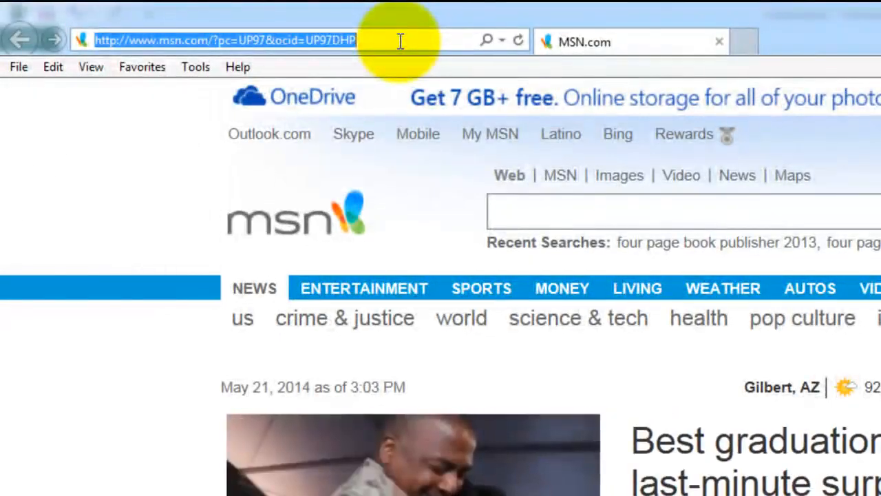
text(goog)
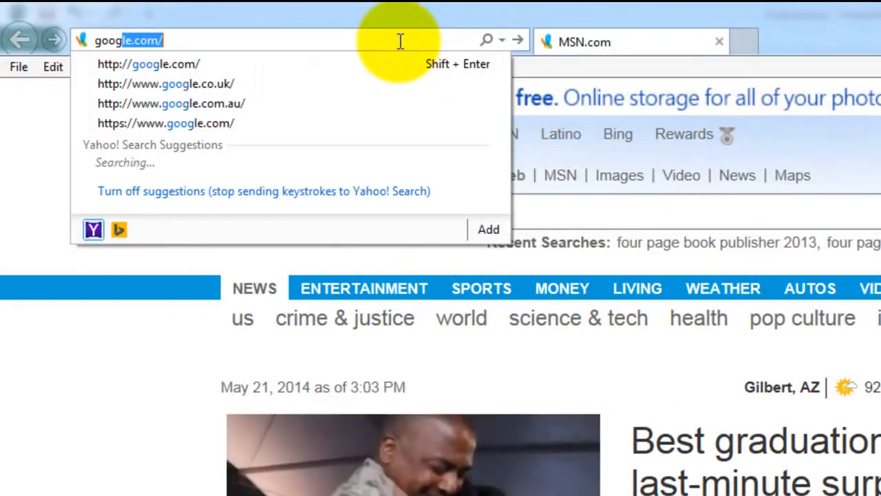
key(Delete)
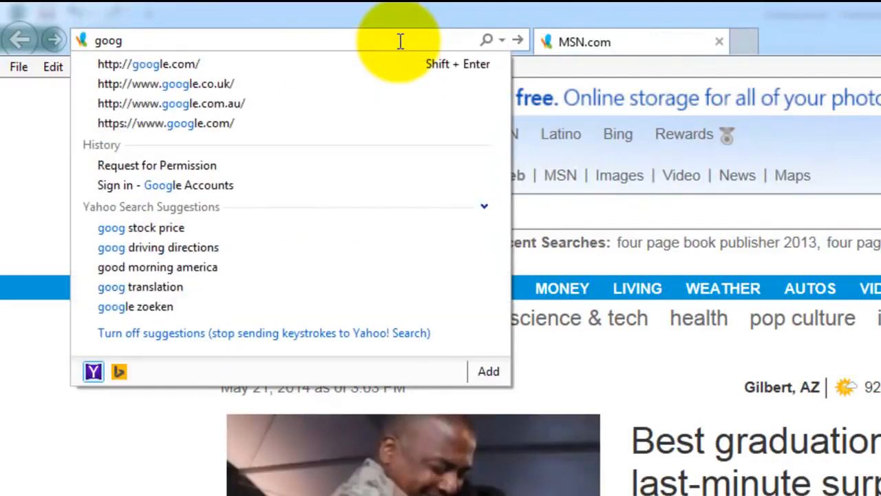
key(Down)
key(Return)
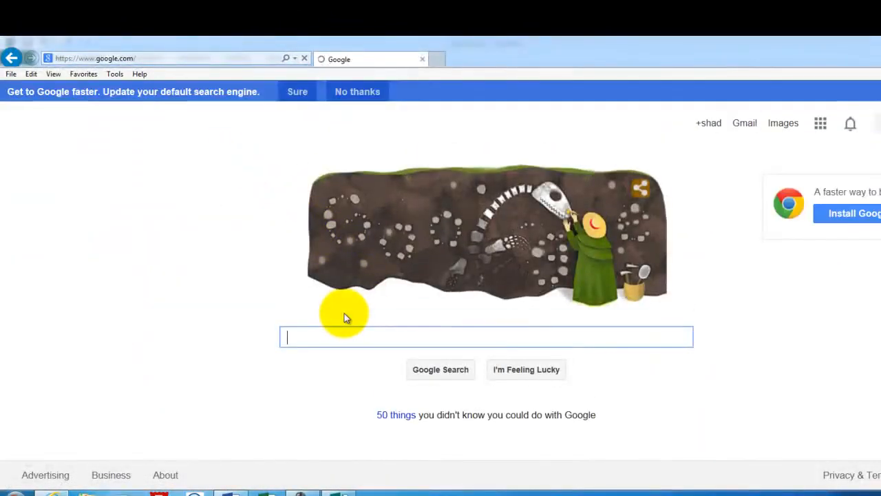
Search Google for "business magazine" and show the image results
text(bu)
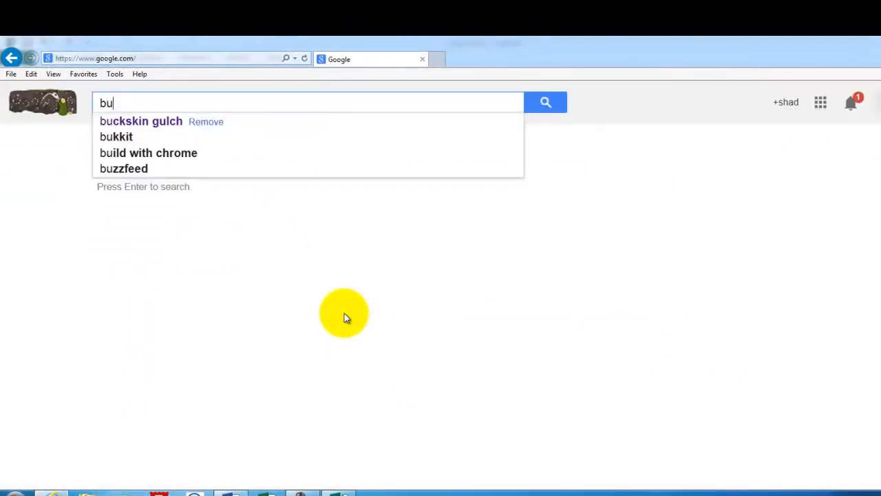
text(siness maga)
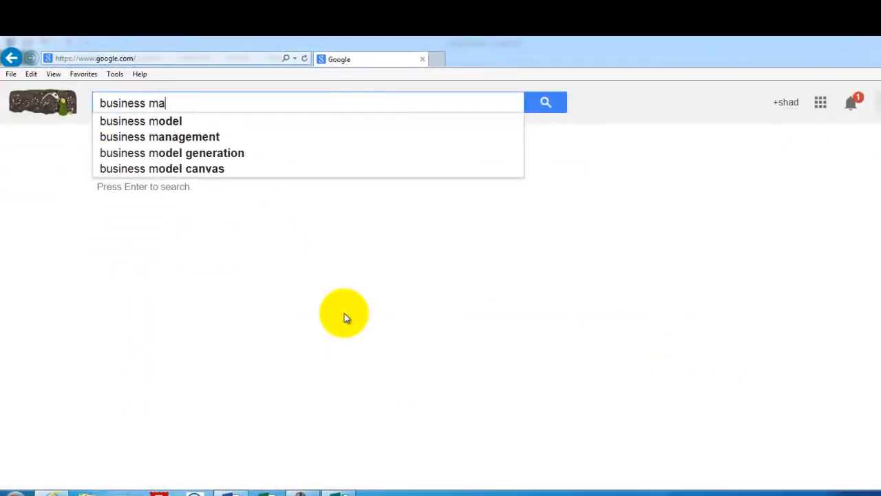
text(zine)
key(Return)
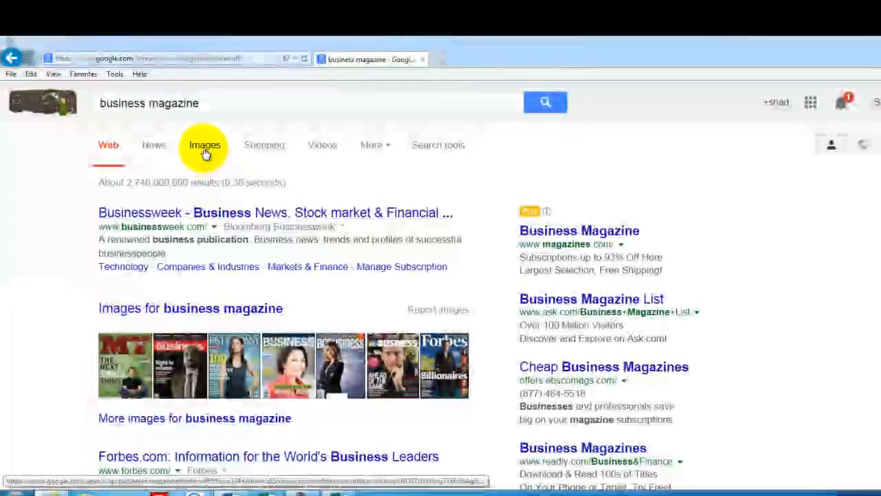
click(205, 151)
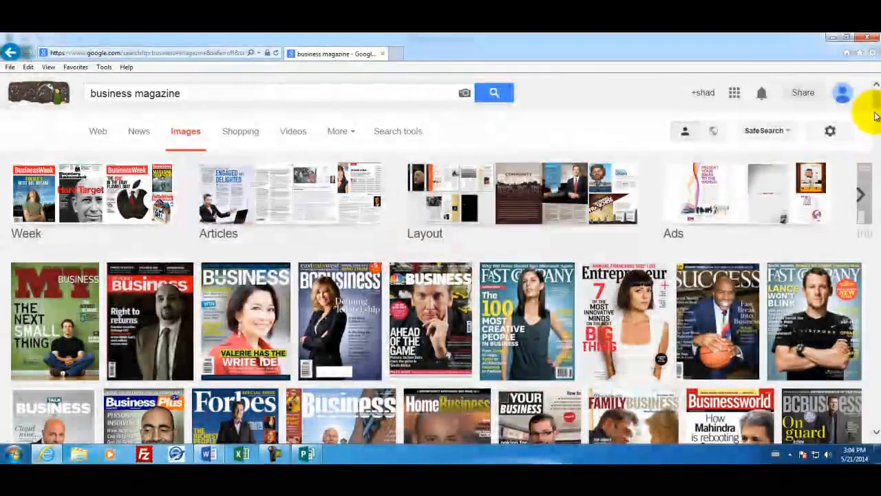
Find the Forbes Africa "Power Builder" cover among the image results, enlarge its preview and copy the picture
scroll(877, 126, down, 5)
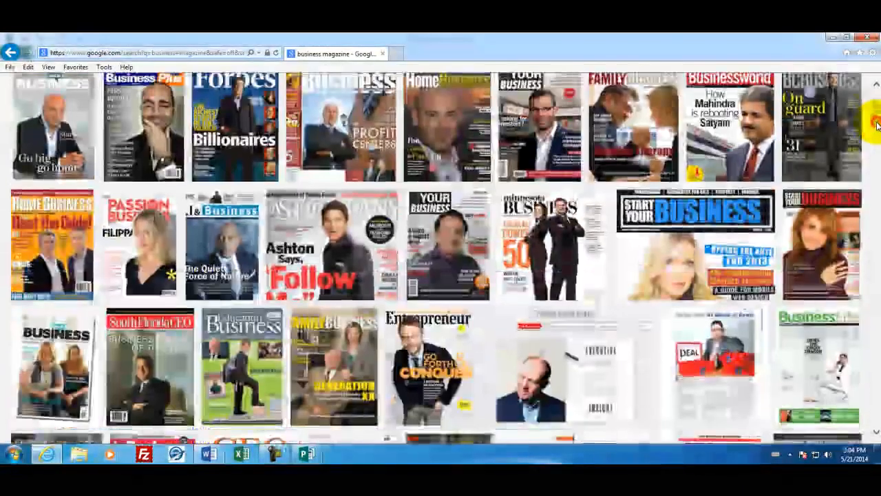
scroll(878, 126, down, 6)
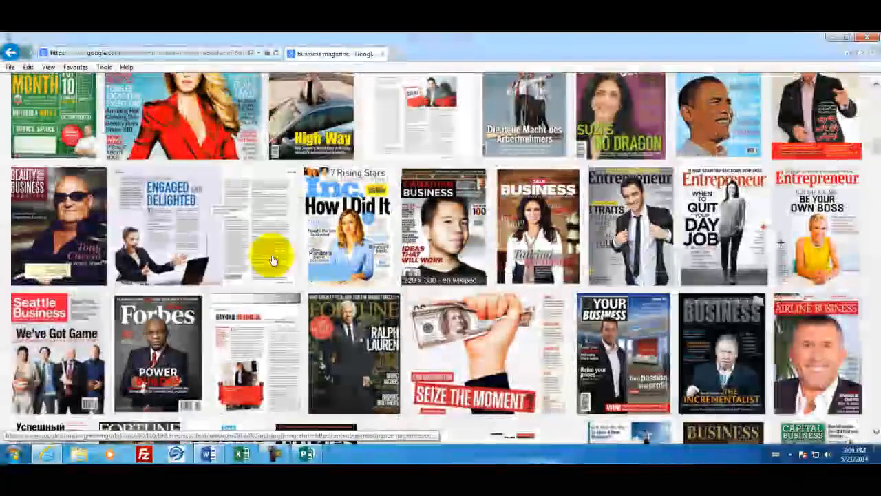
click(170, 334)
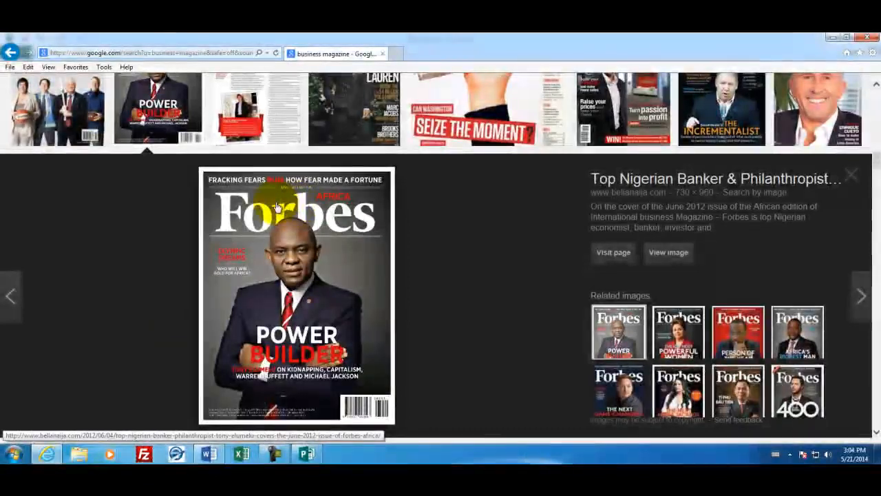
right_click(276, 206)
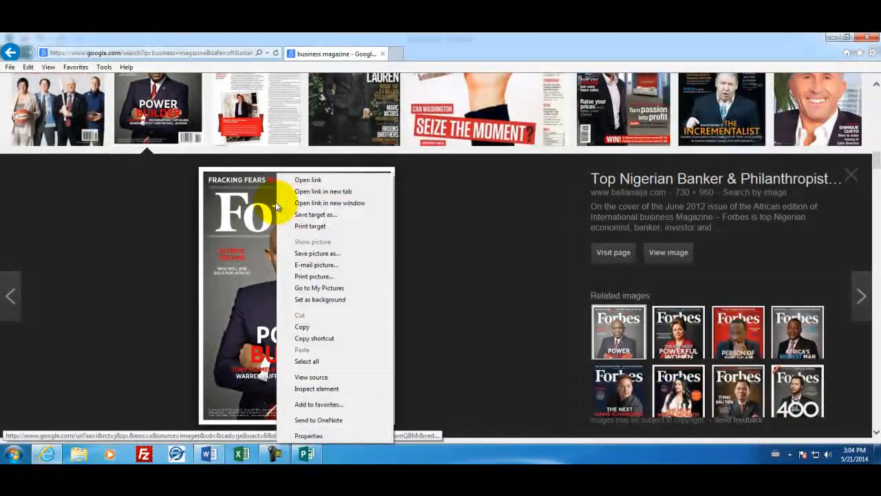
click(302, 328)
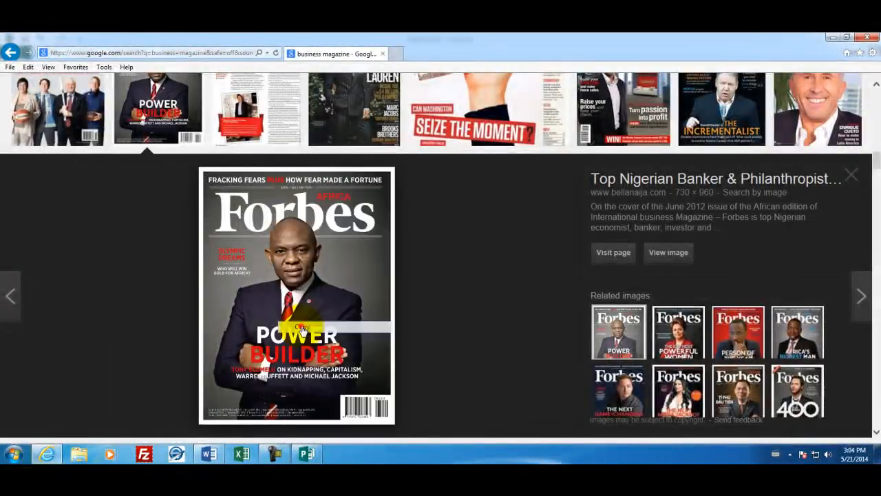
Switch back to Publisher, paste the copied Forbes cover and place it outside the page, beside its left edge
click(307, 456)
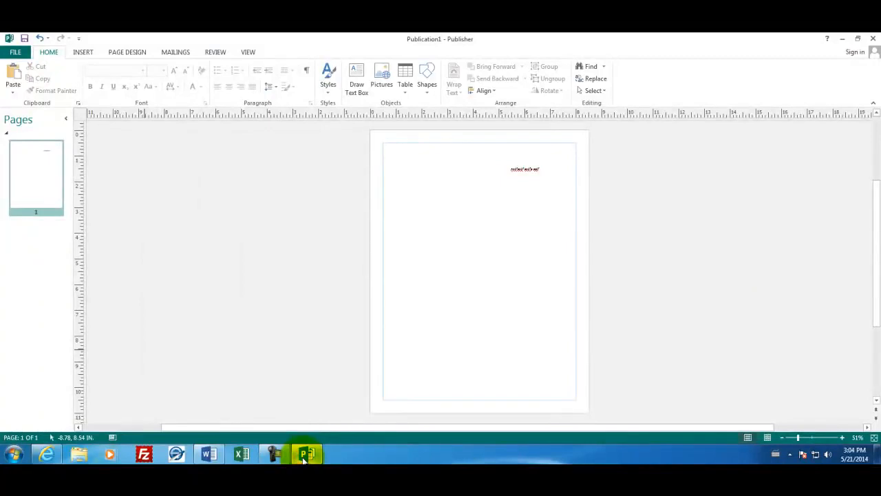
right_click(323, 160)
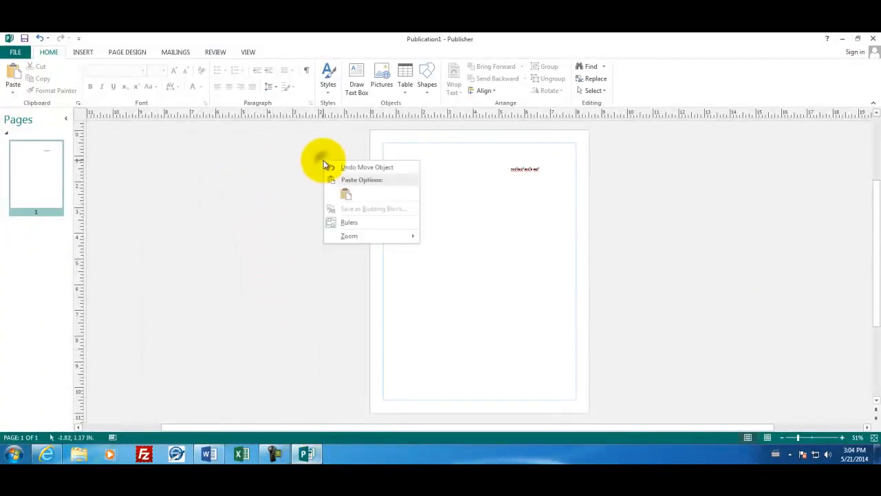
click(342, 195)
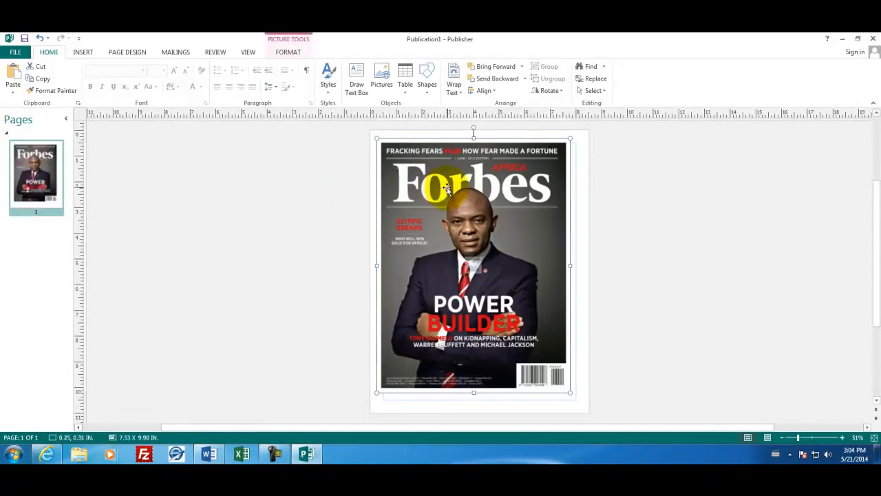
drag(447, 189, 234, 184)
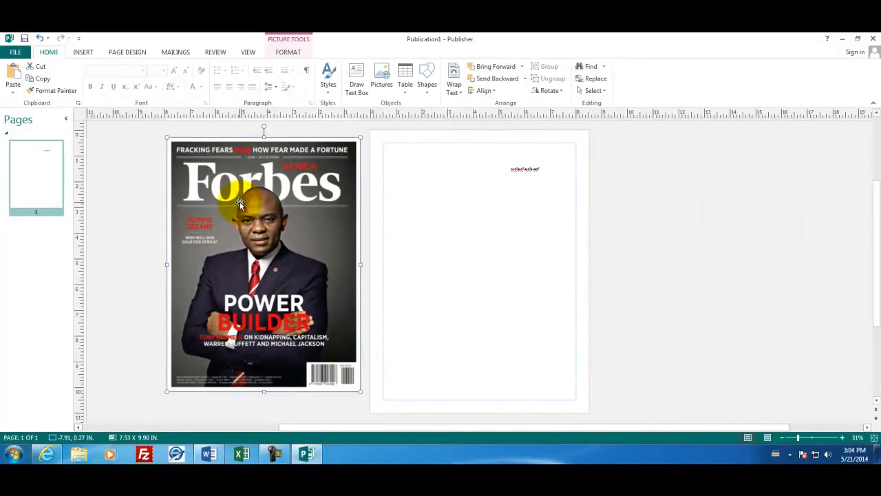
Move the text box to the page's upper-left margin corner and enlarge it to span the width between the margins
click(515, 170)
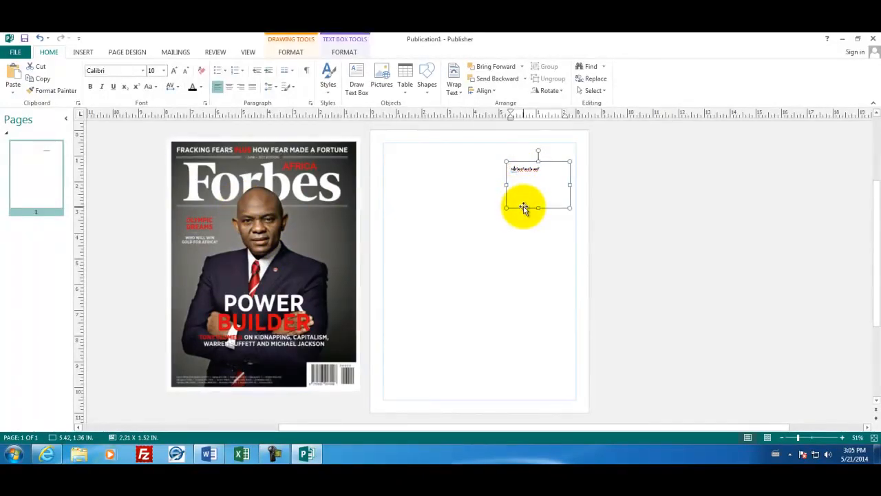
drag(523, 208, 414, 199)
drag(484, 359, 452, 344)
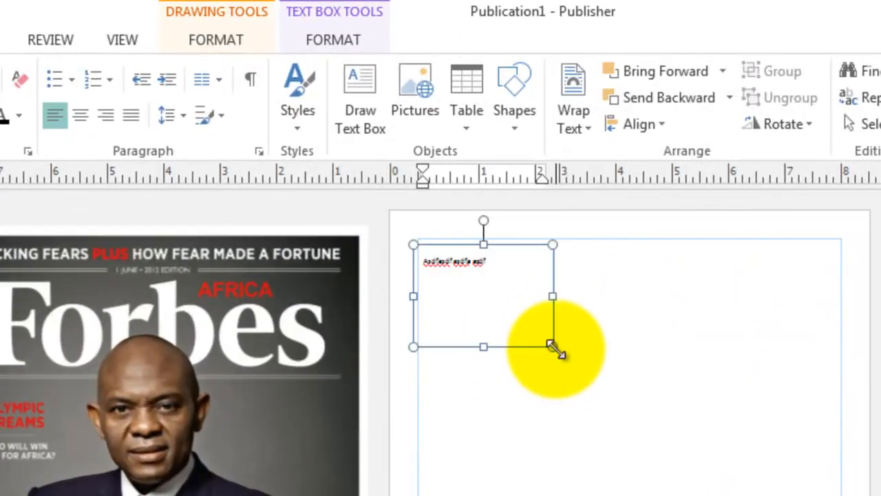
mouse_move(547, 340)
mouse_down()
mouse_move(864, 372)
mouse_move(852, 372)
mouse_up()
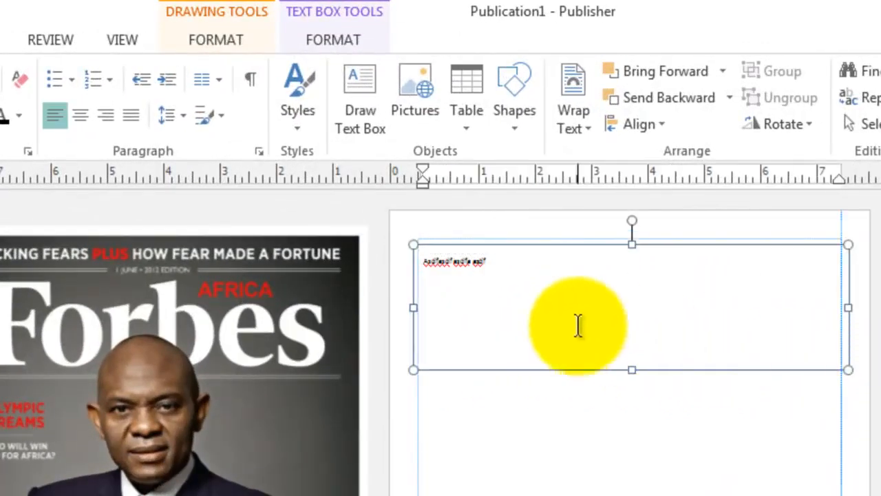
Replace the placeholder text in the text box with "Forbes"
click(484, 264)
drag(484, 264, 423, 256)
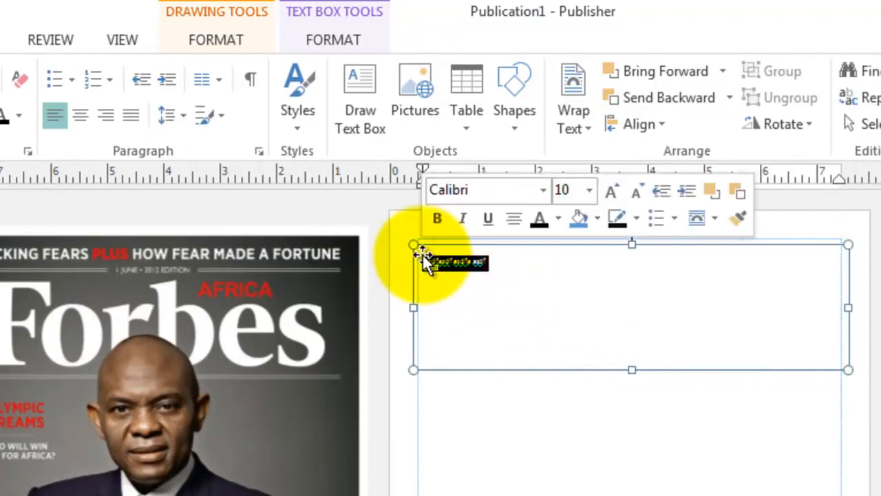
key(Delete)
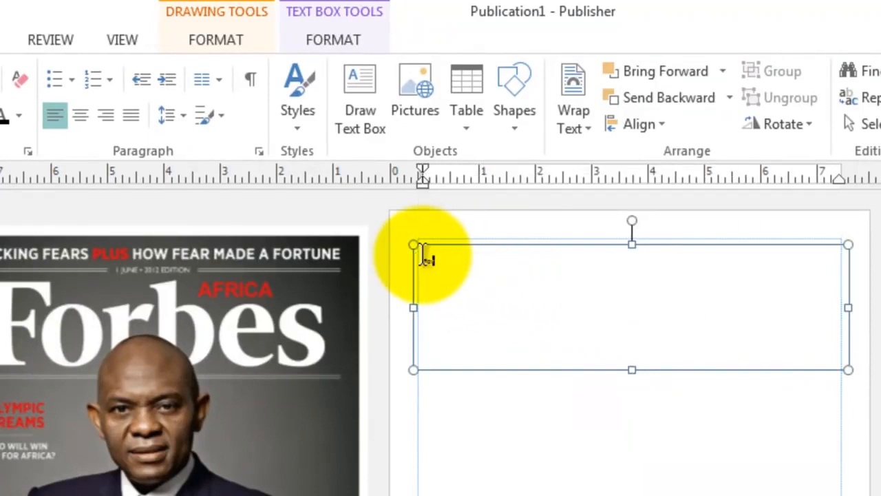
text(Forbes)
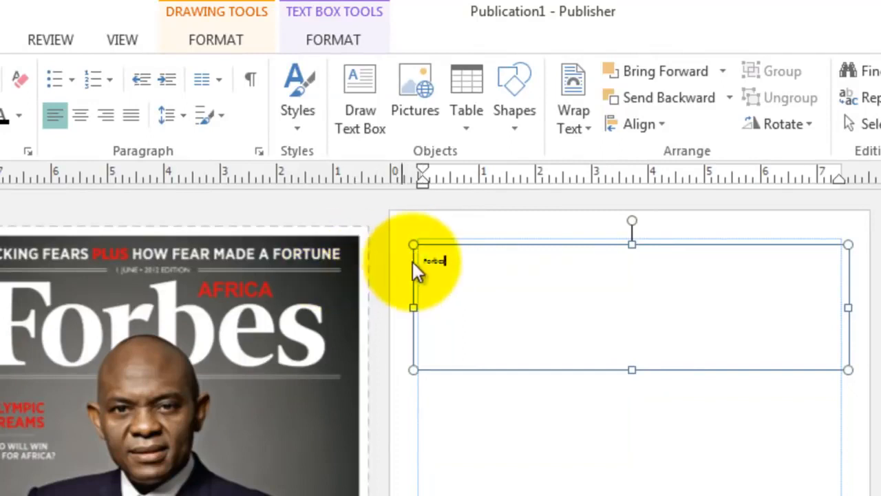
Set the "Forbes" title's font size to 130 and centre it in the text box
double_click(439, 261)
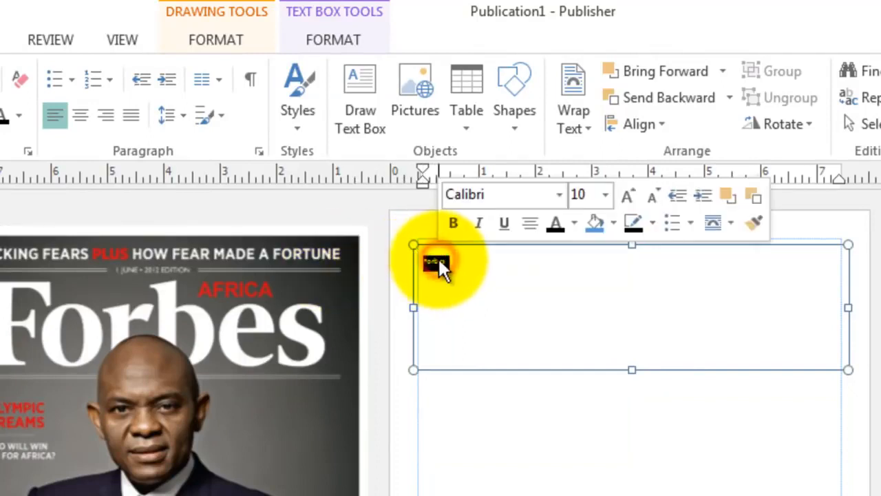
click(607, 197)
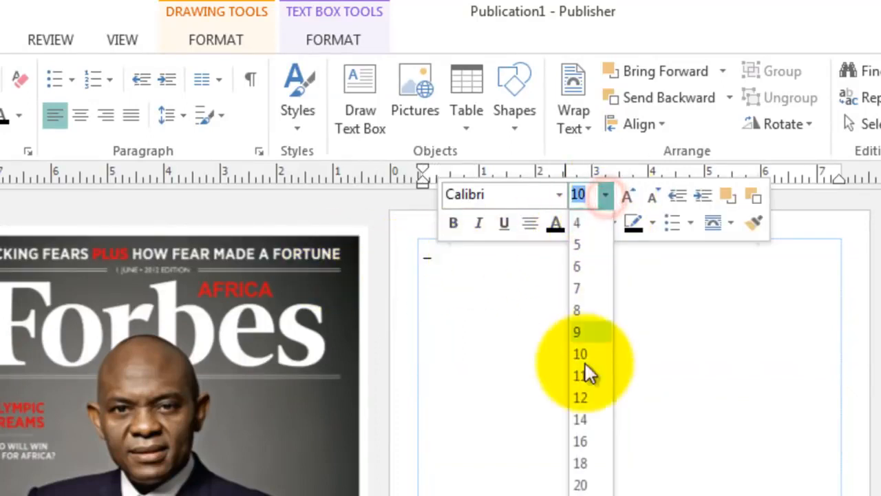
click(580, 493)
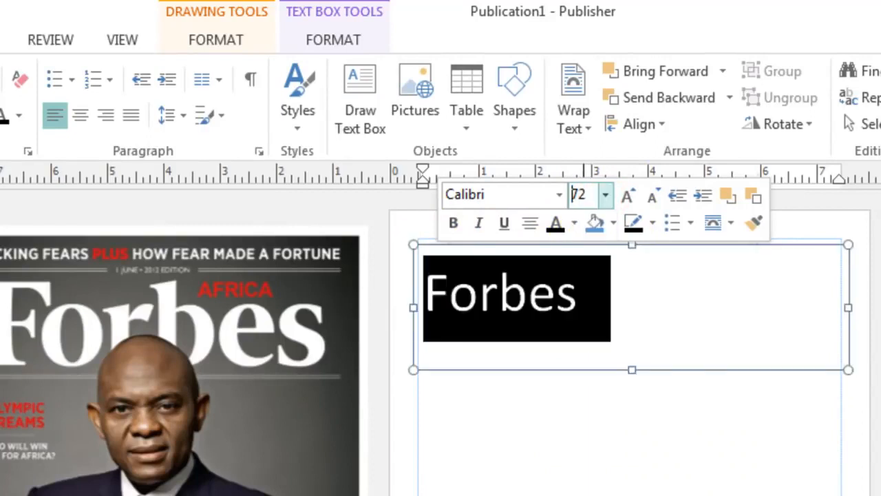
click(630, 197)
click(630, 199)
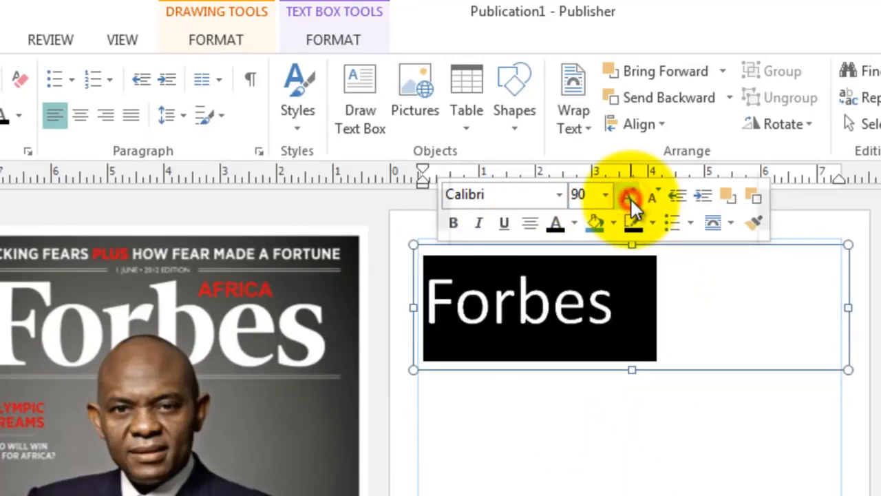
click(631, 199)
click(630, 198)
click(630, 199)
click(630, 199)
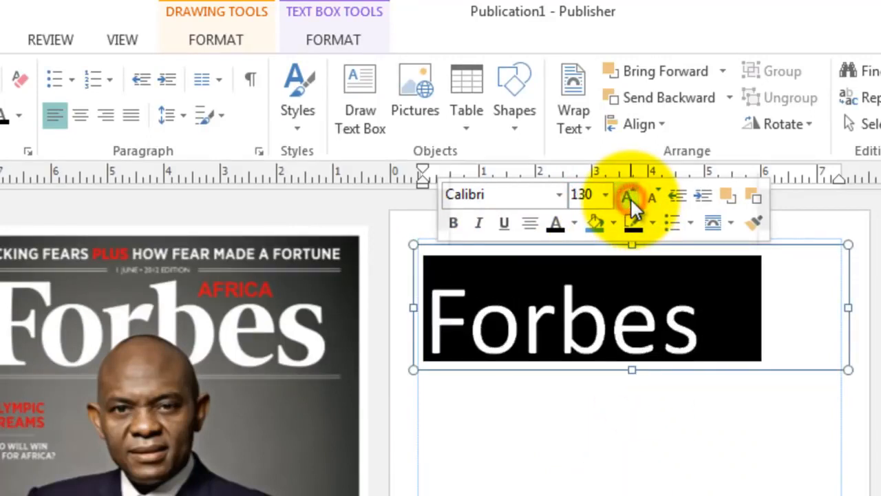
click(527, 222)
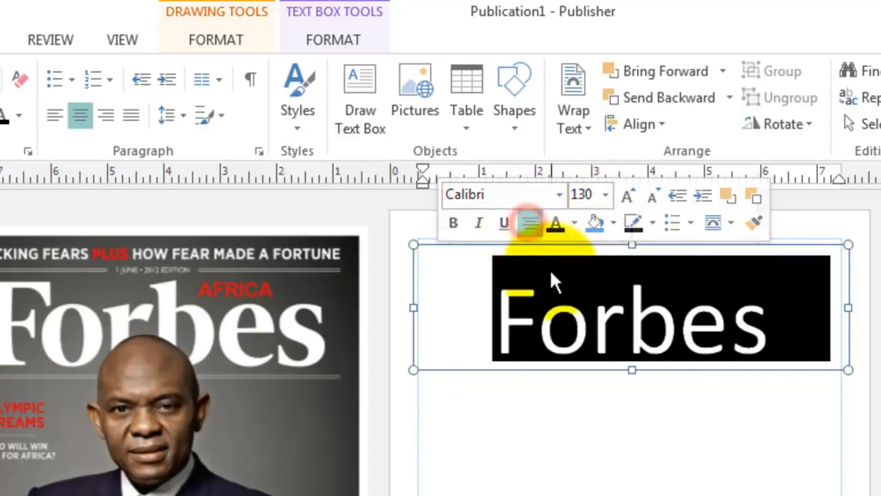
Try Bodoni MT Black as the font for the "Forbes" title
click(560, 196)
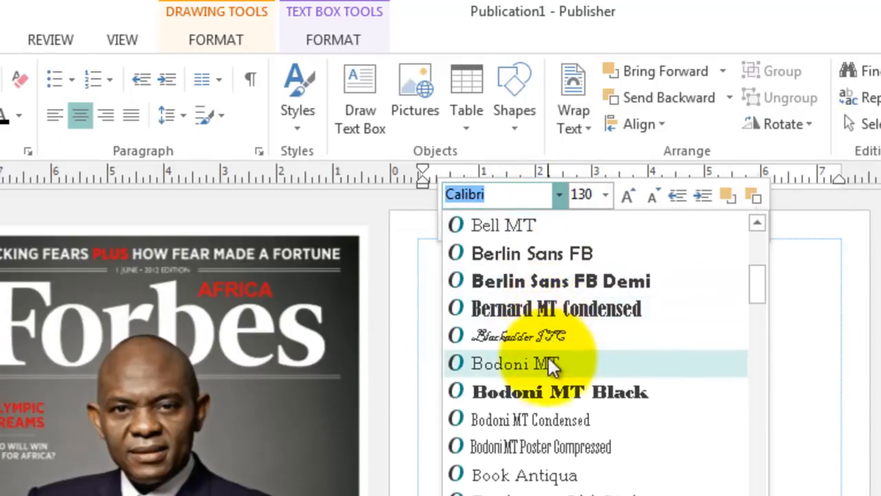
click(553, 391)
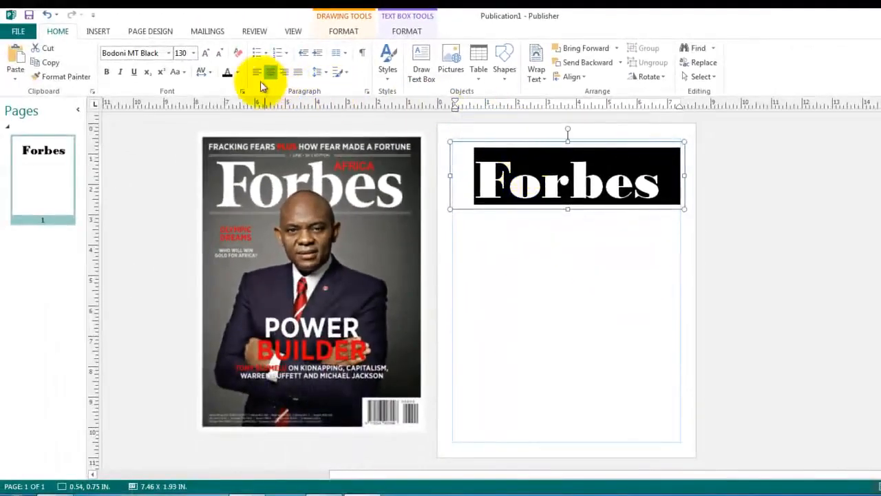
click(169, 53)
scroll(172, 179, down, 7)
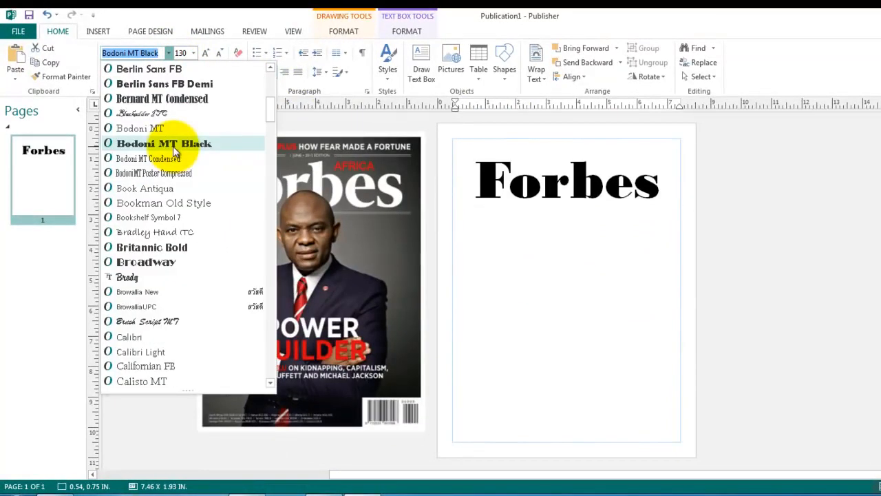
click(174, 146)
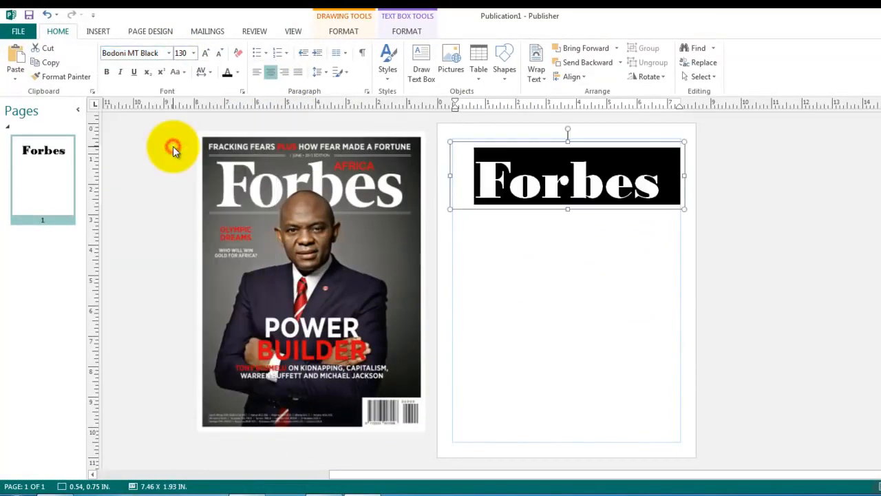
Change the "Forbes" title's font to Elephant
click(169, 53)
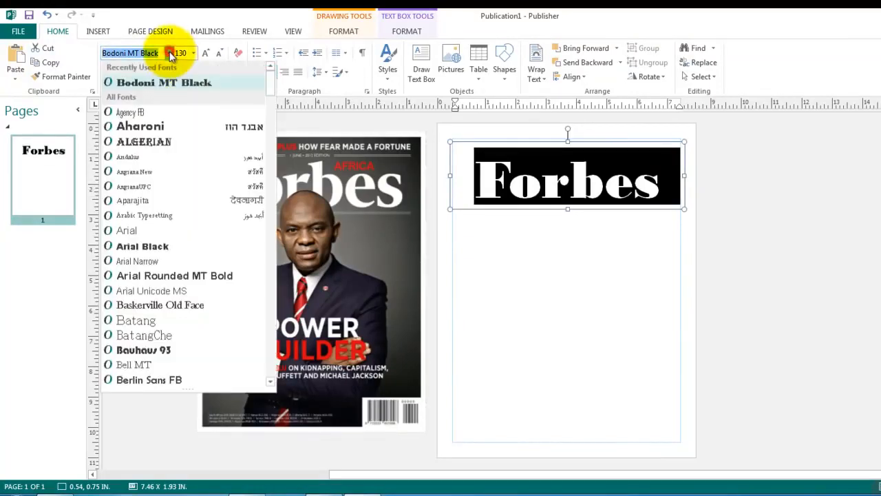
click(270, 318)
click(271, 315)
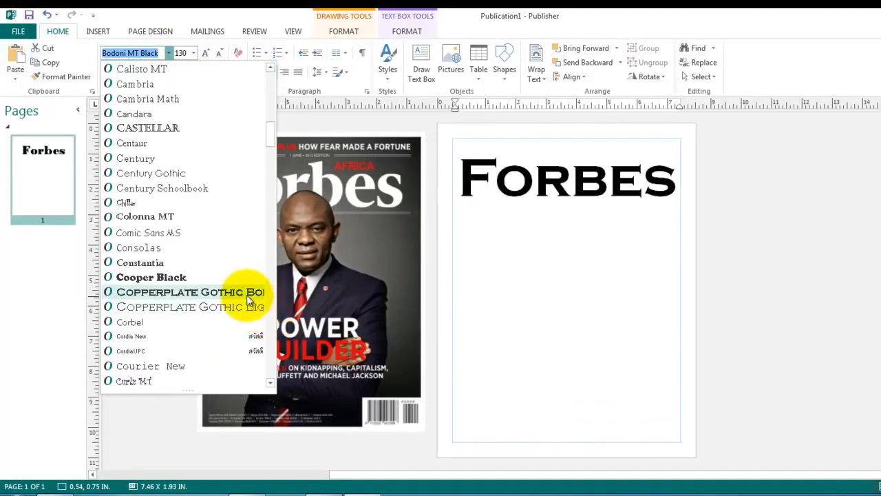
click(272, 328)
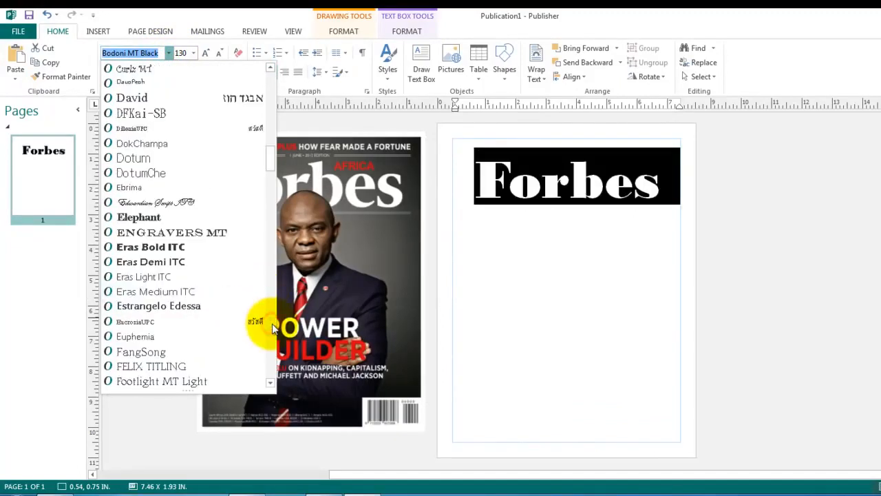
click(161, 217)
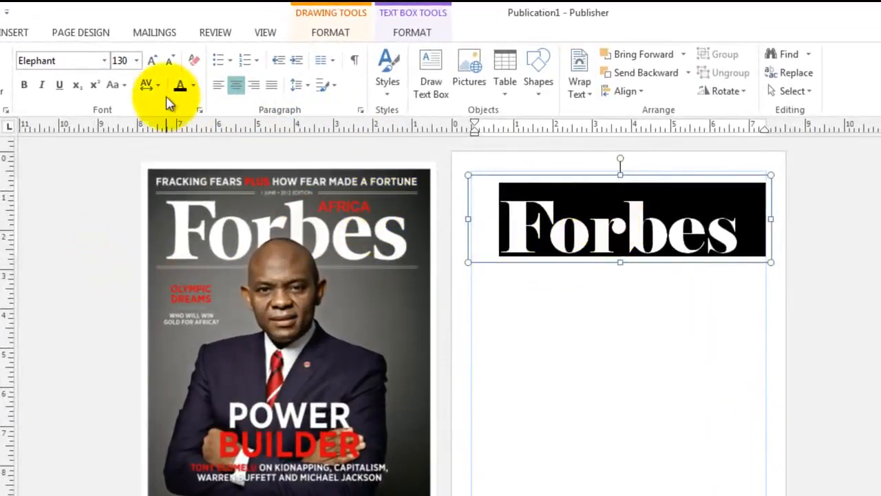
Increase the title's font size to 140 and adjust its text box, making it taller and moving it slightly up the page
click(152, 60)
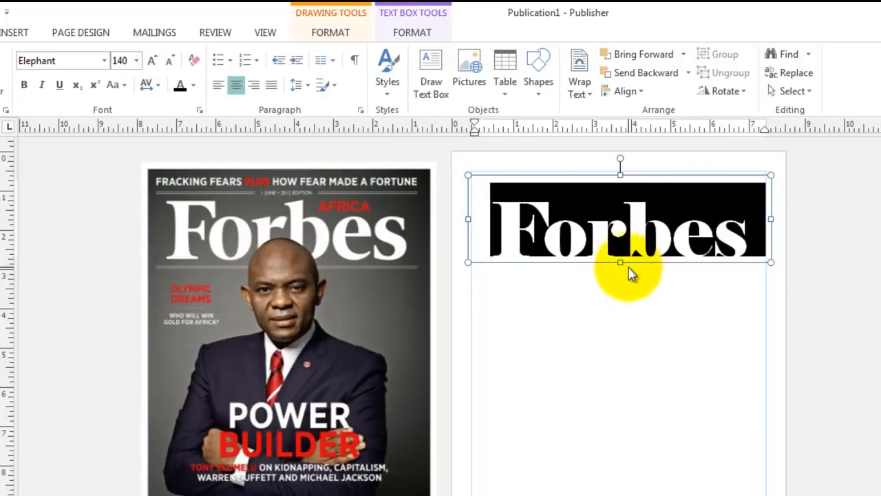
drag(620, 263, 622, 271)
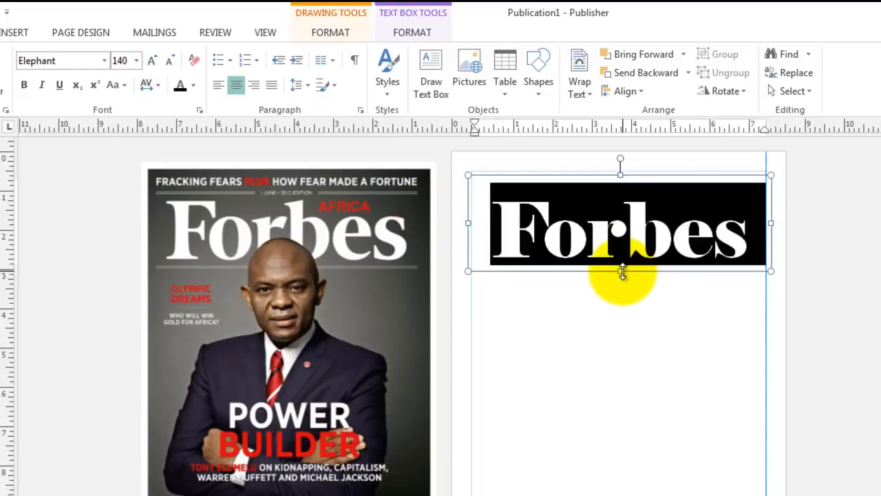
click(672, 298)
click(624, 234)
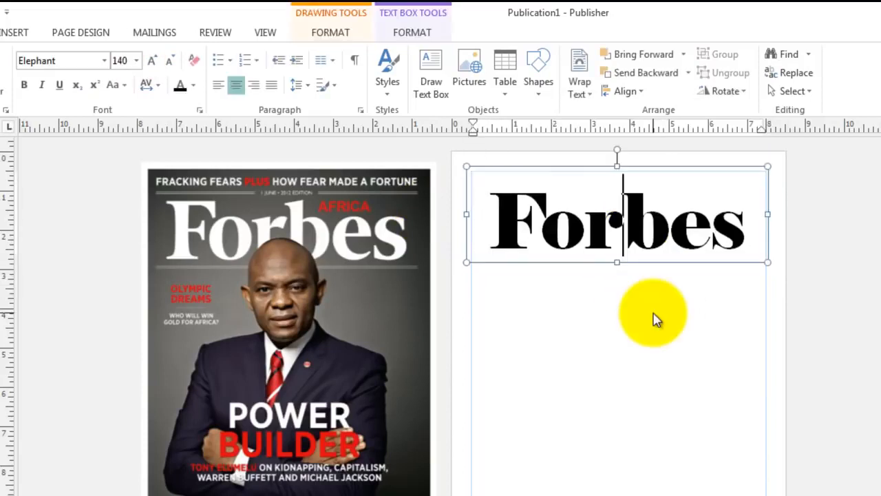
click(486, 317)
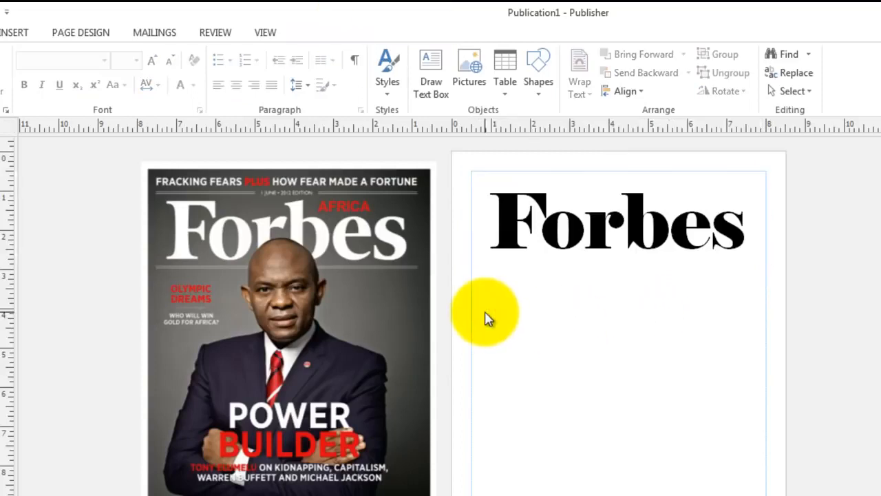
click(330, 307)
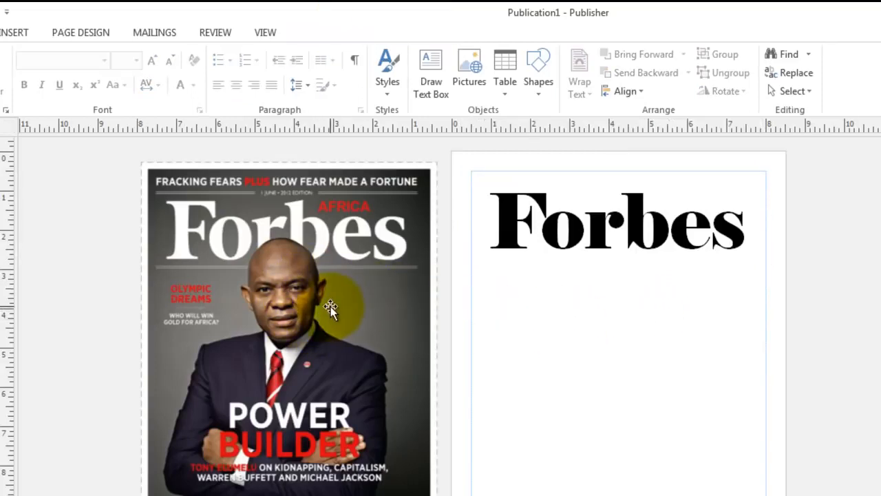
click(447, 321)
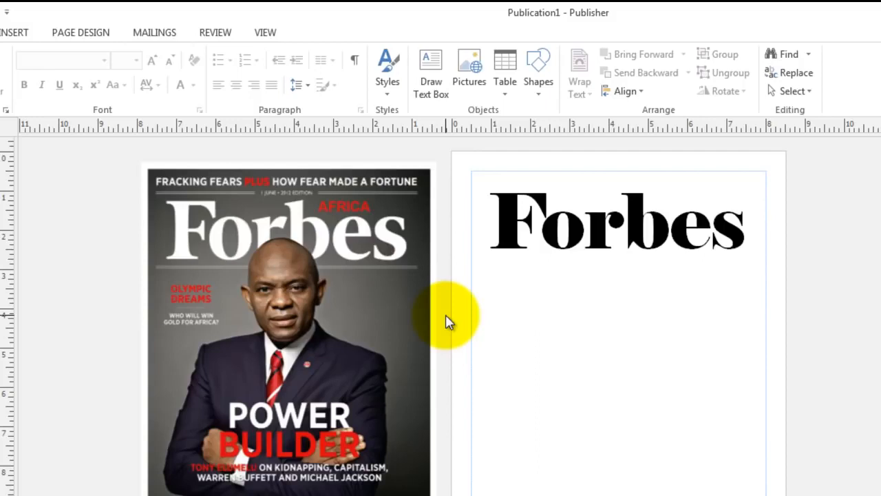
click(426, 311)
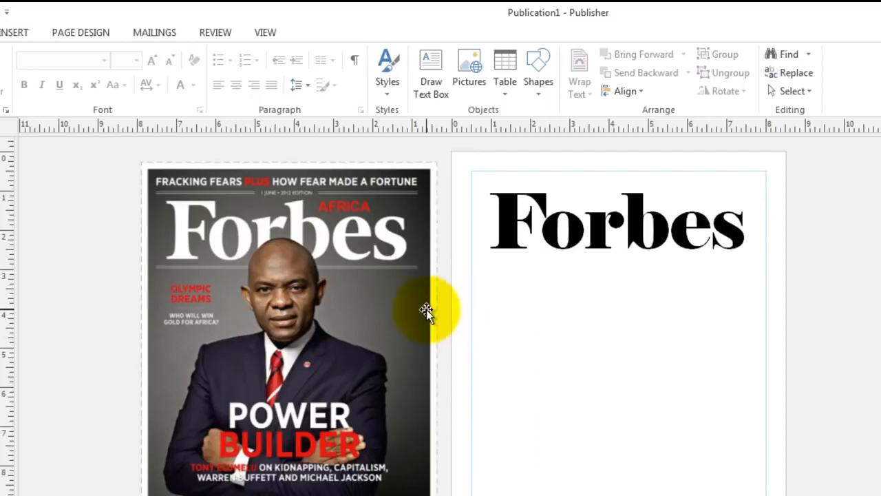
Search Office.com Clip Art for "talking on cell phone" and insert the "Businessman on cell phone" photo with the white background
click(472, 77)
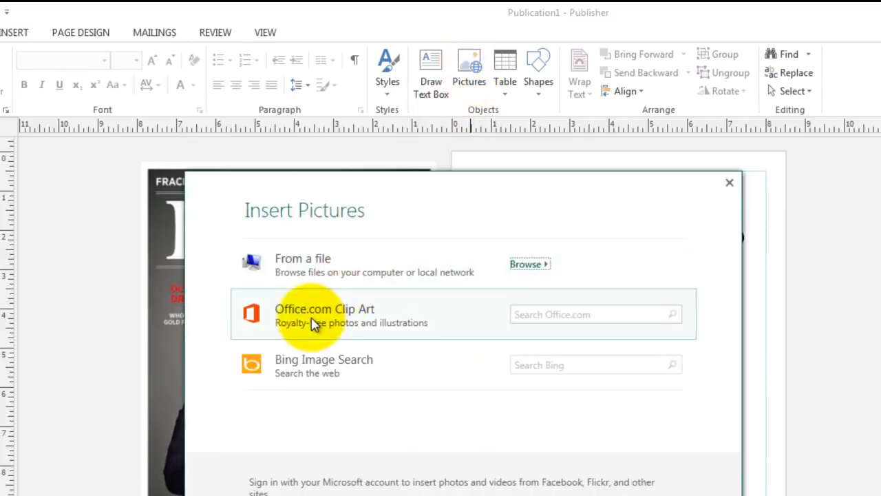
click(313, 323)
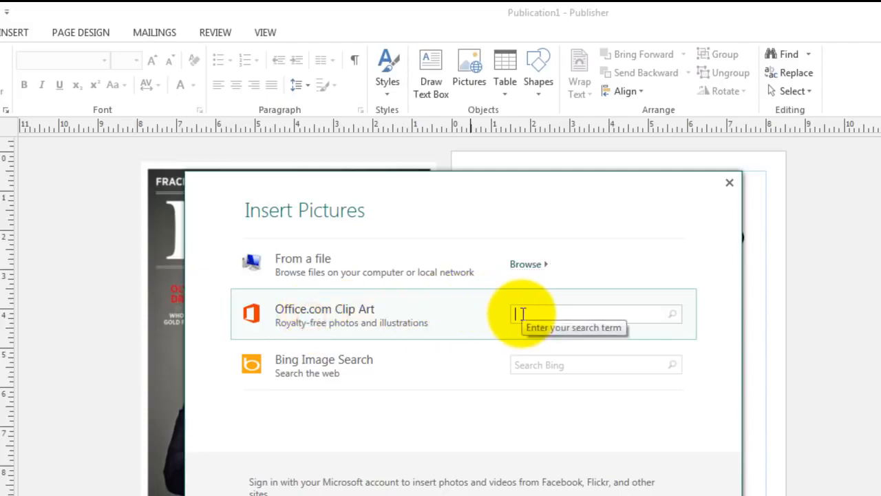
text(talking on cell phone)
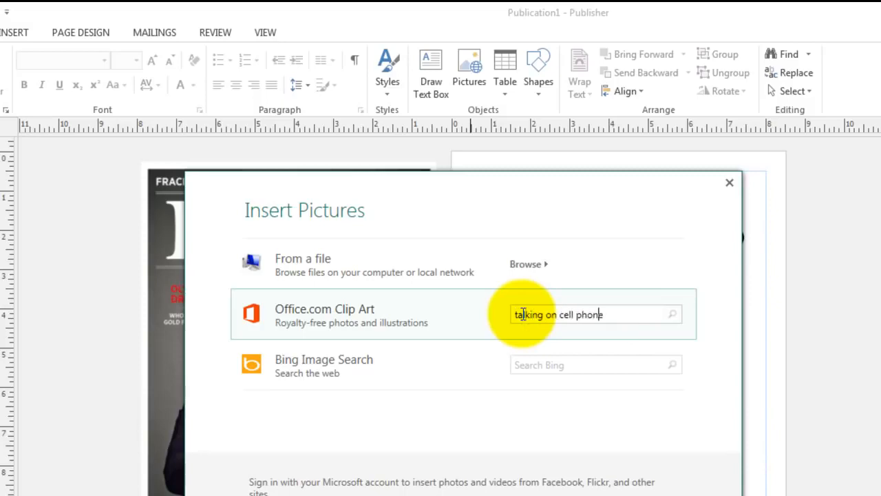
key(Return)
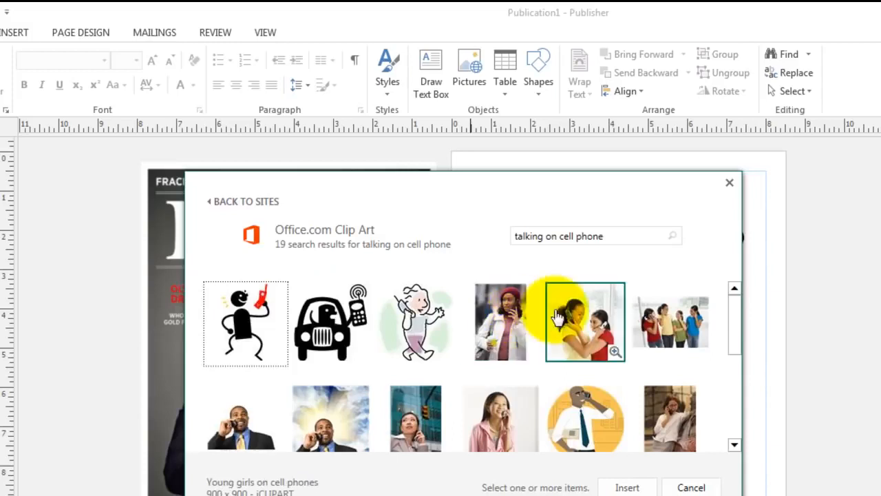
drag(734, 315, 732, 344)
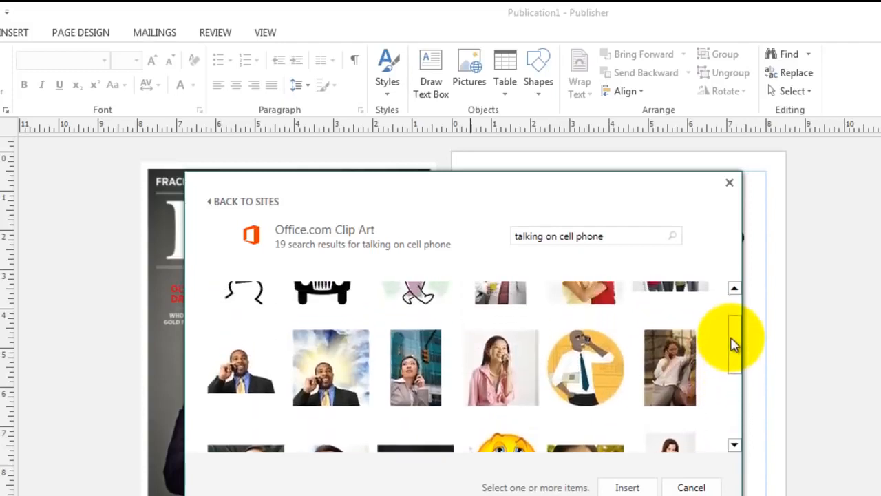
click(250, 373)
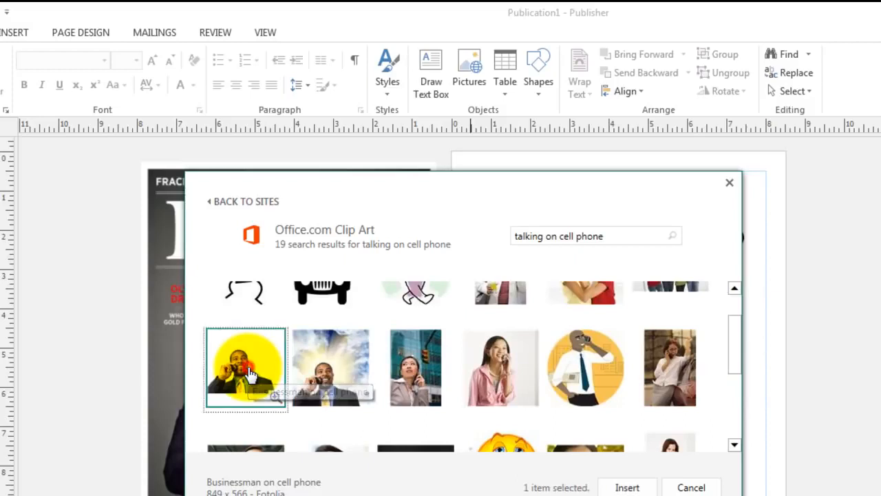
click(617, 486)
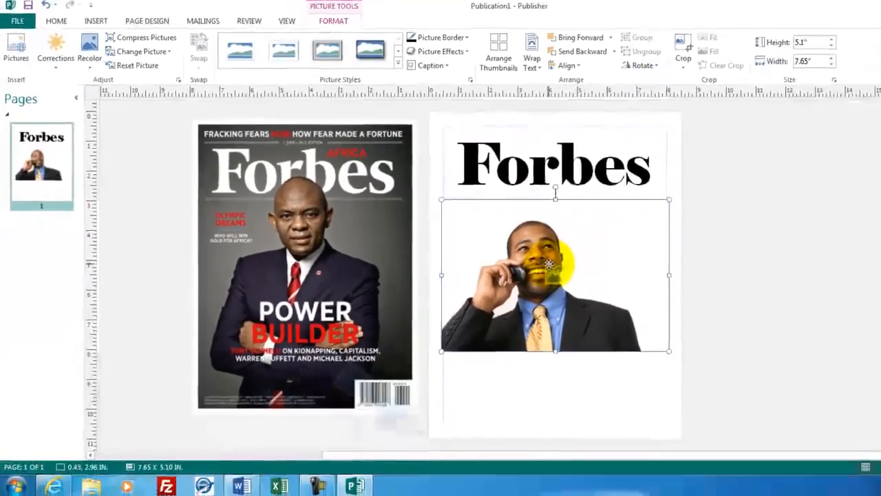
Enlarge the photo to cover the page, about 16.56 by 11.04 in, and crop its right side at the page edge to about 8.48 in wide
drag(549, 264, 576, 325)
drag(657, 287, 851, 114)
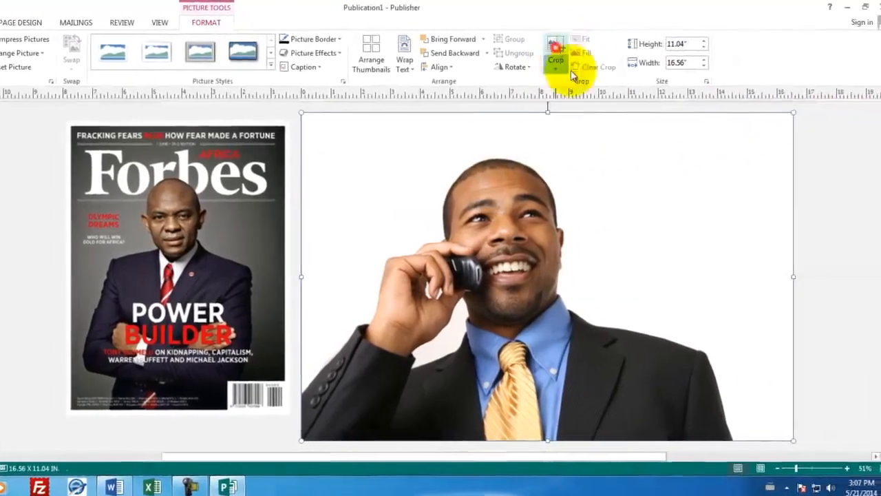
click(556, 53)
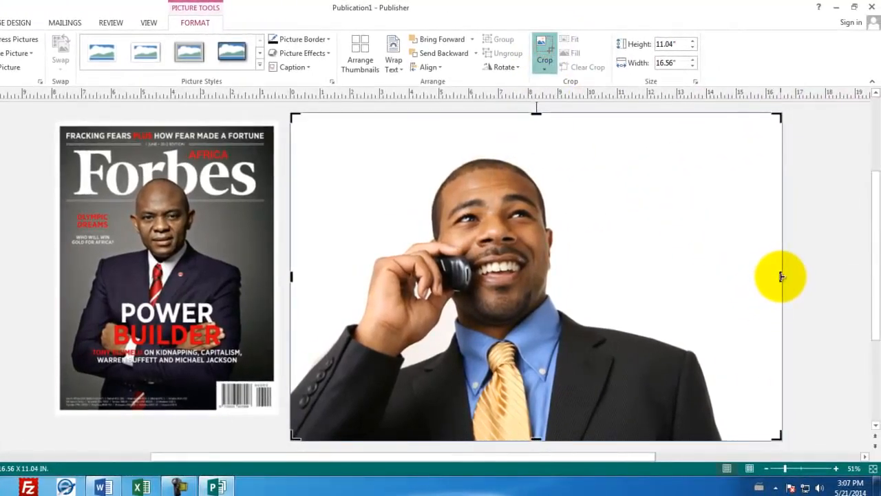
drag(782, 276, 541, 275)
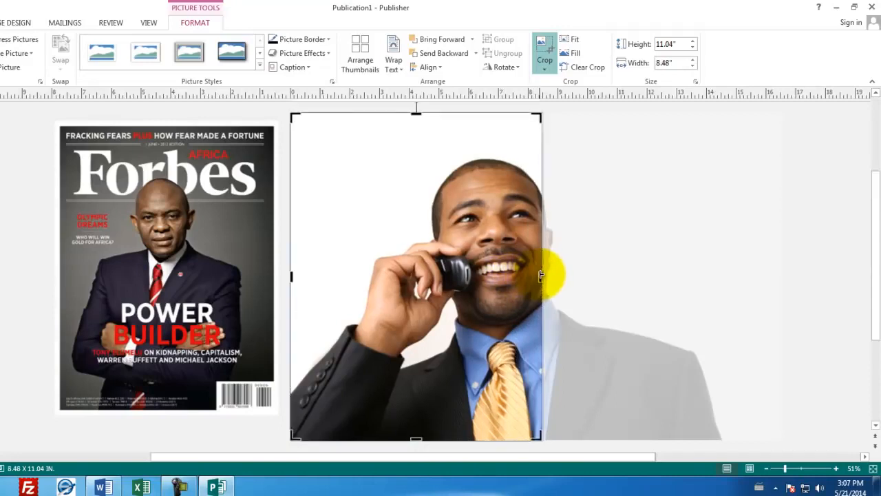
click(284, 223)
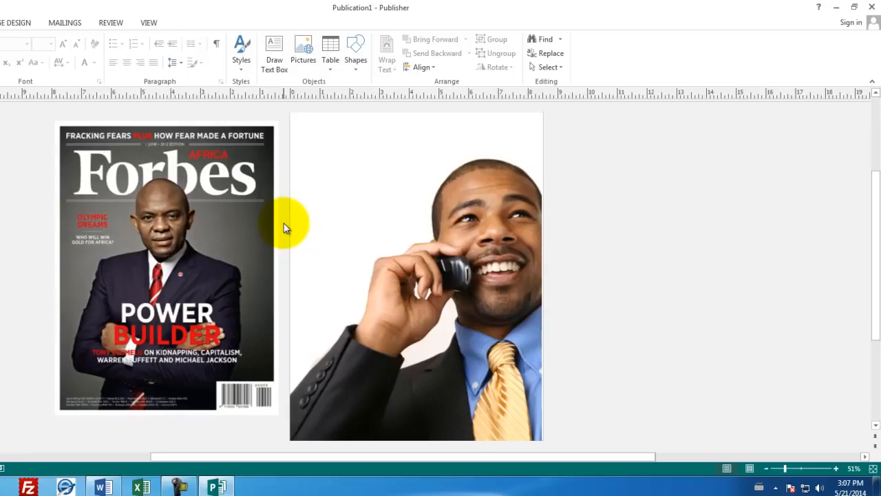
Send the businessman photo backward, behind the "Forbes" title
click(346, 186)
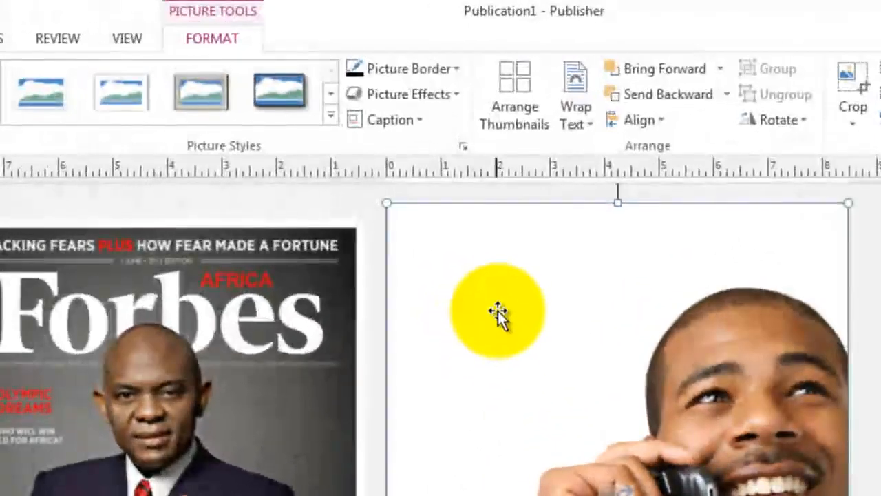
right_click(503, 315)
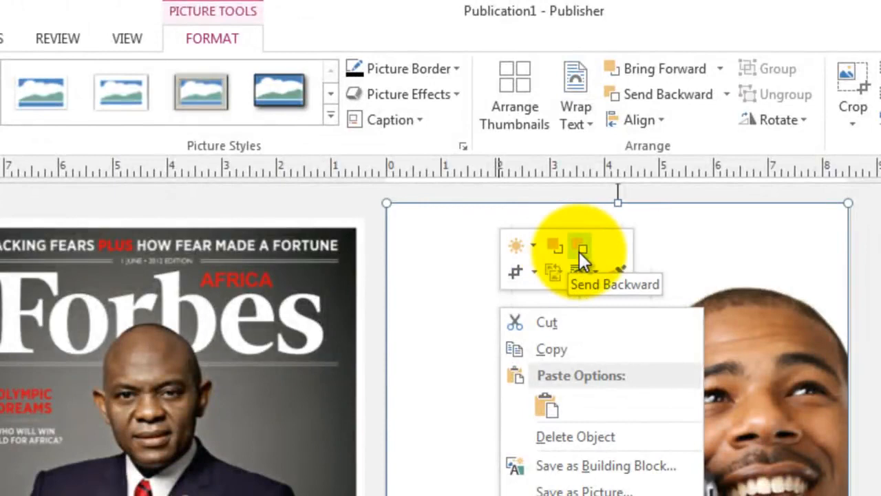
click(579, 252)
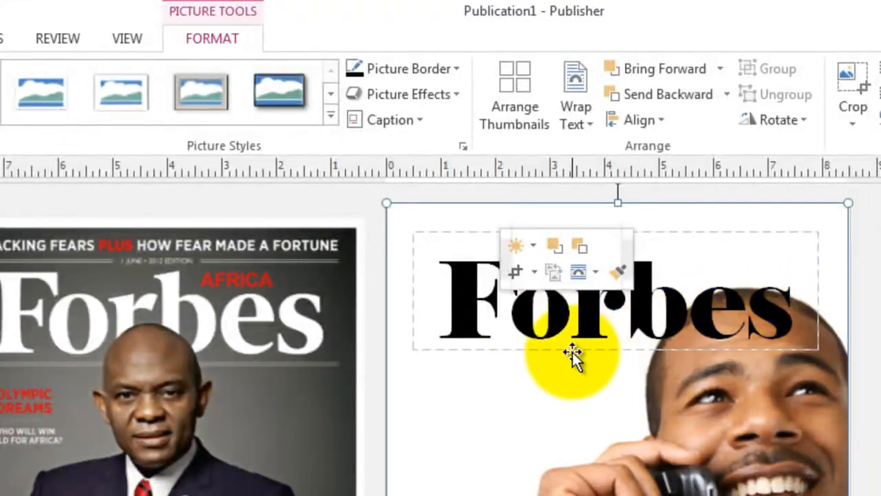
Widen the "Forbes" title's text box slightly and move it further up, closer to the page's upper edge
click(501, 412)
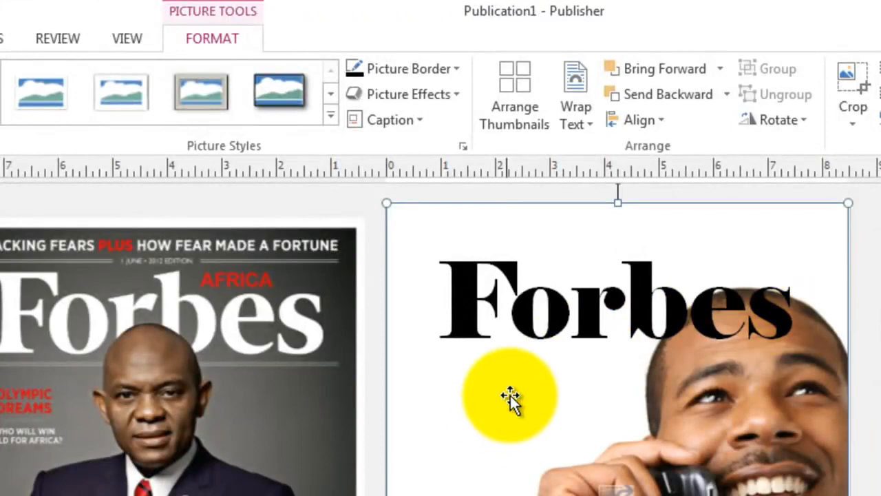
click(523, 332)
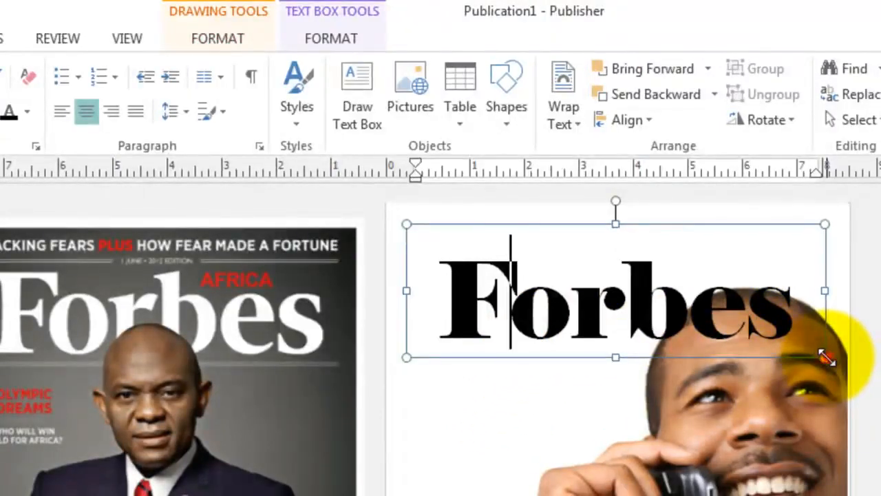
mouse_move(826, 356)
mouse_down()
mouse_move(778, 344)
mouse_move(823, 348)
mouse_up()
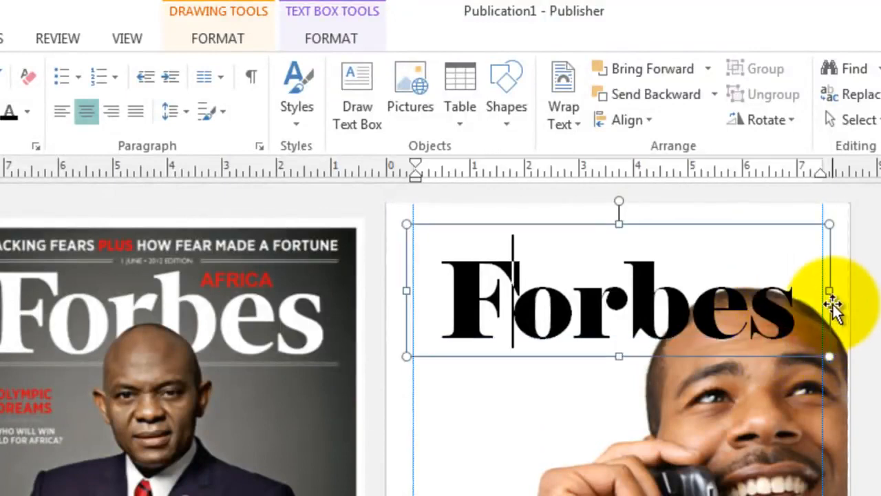
drag(826, 301, 826, 281)
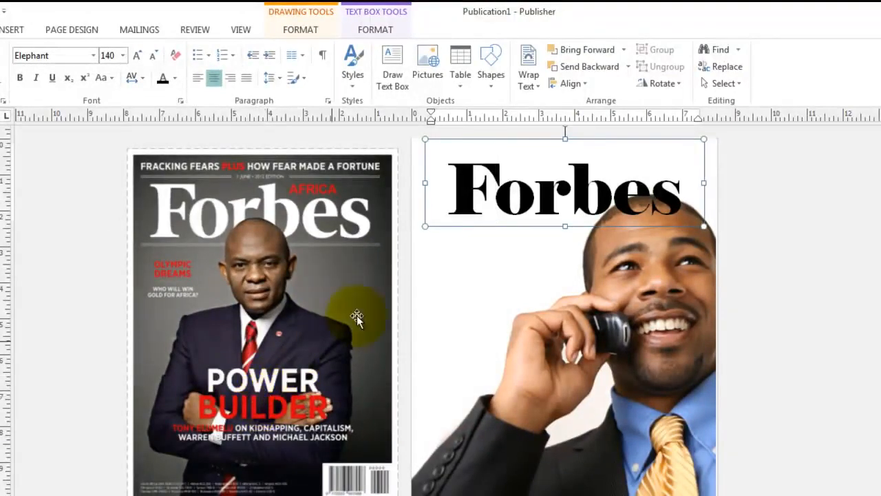
Draw a text box about 4 in square below the title and enter the headline saying the businessman "takes off with his new idea." at size 16
click(393, 65)
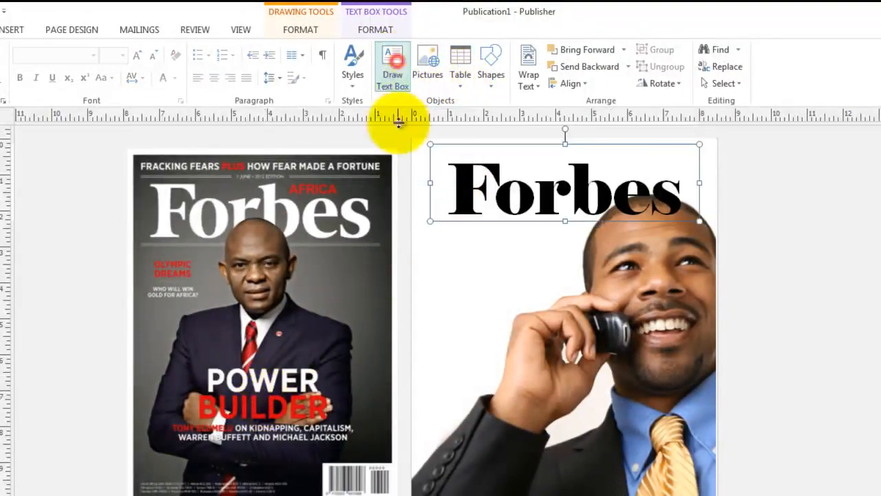
mouse_move(427, 267)
mouse_down()
mouse_move(526, 384)
mouse_move(568, 406)
mouse_up()
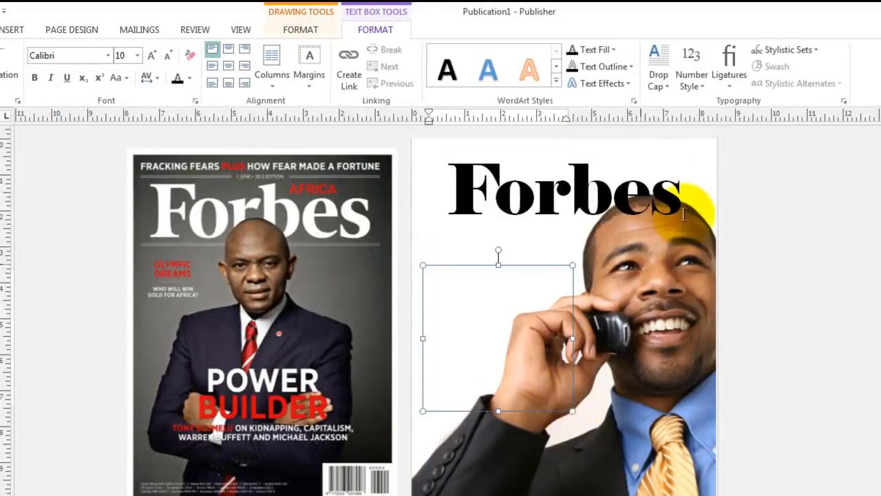
click(153, 58)
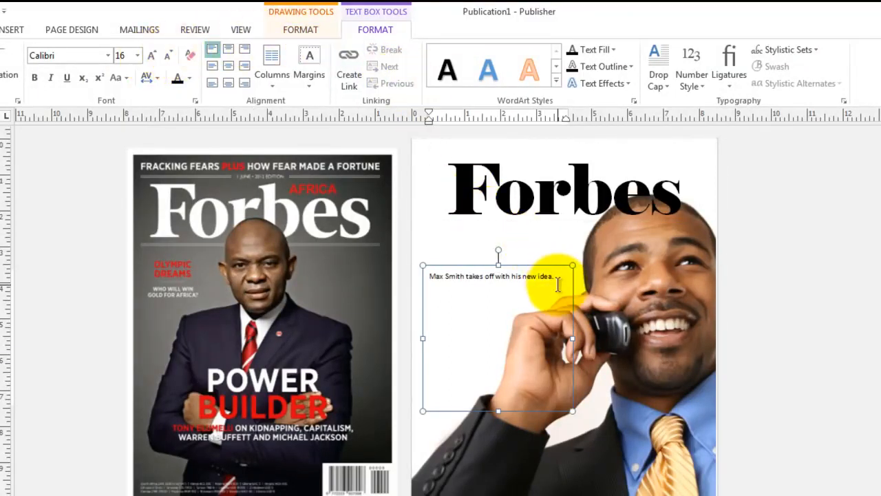
Enlarge the whole headline text to font size 48
drag(557, 276, 430, 276)
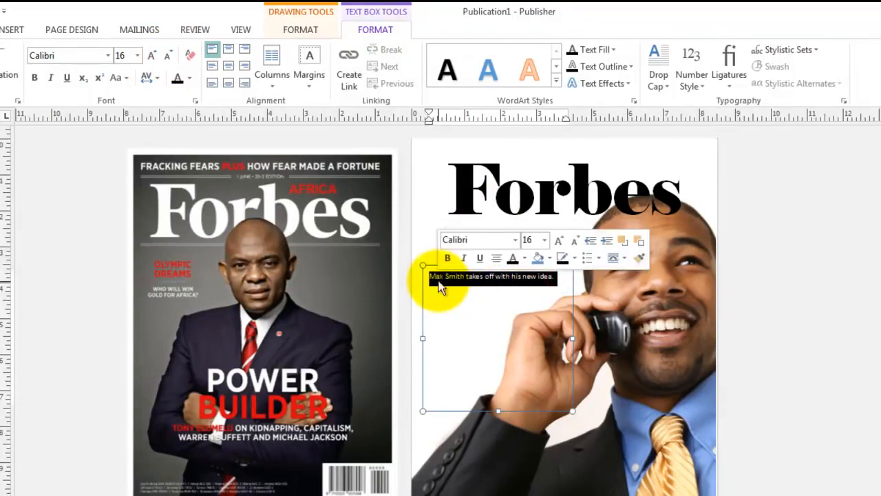
click(152, 57)
click(152, 57)
click(152, 56)
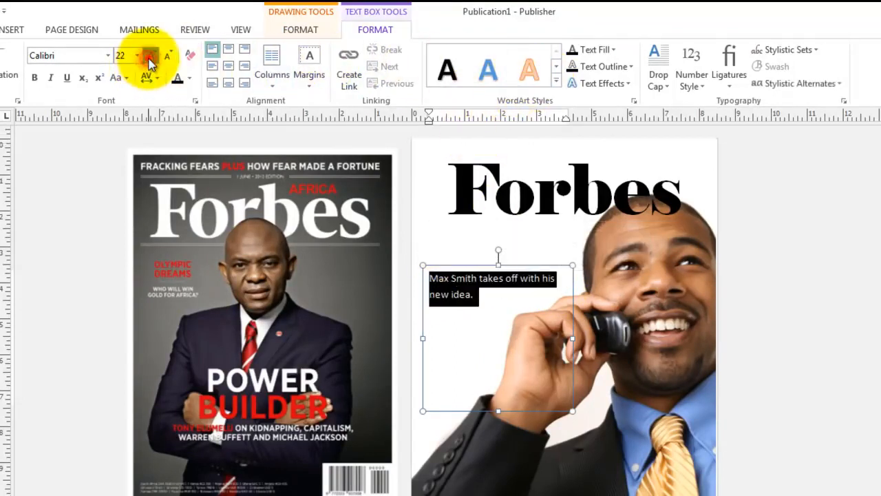
click(152, 56)
click(151, 57)
click(152, 56)
click(152, 56)
click(151, 56)
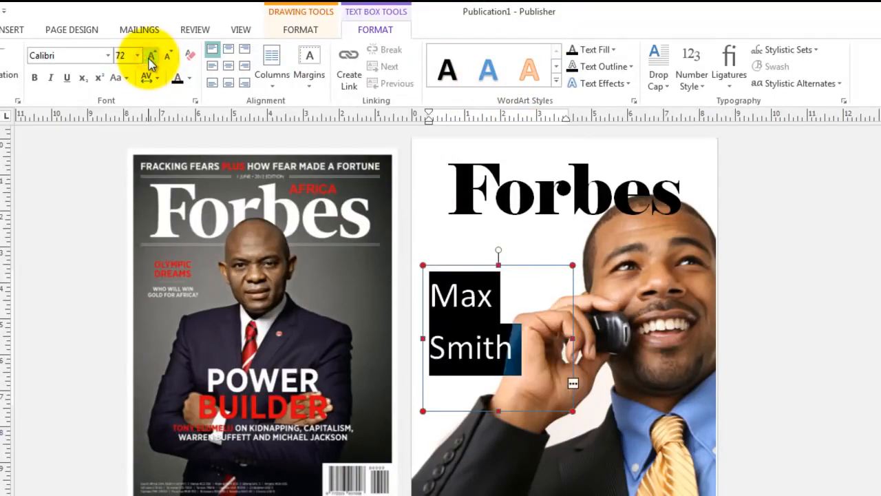
click(167, 56)
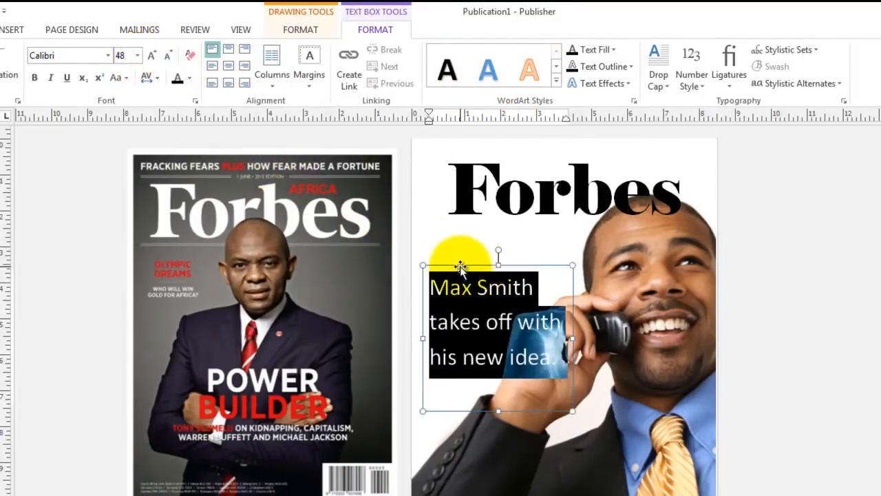
Move the headline's text box up to just below the title and apply the gold WordArt style to its text
drag(458, 266, 451, 223)
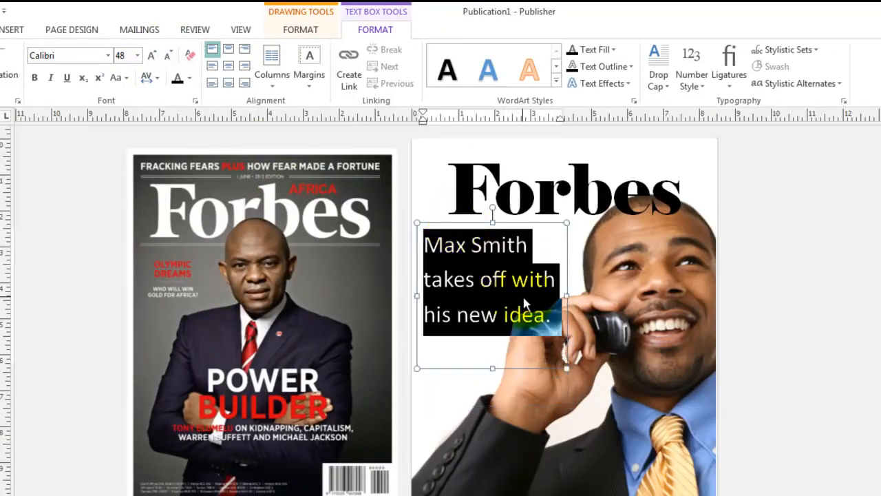
click(556, 82)
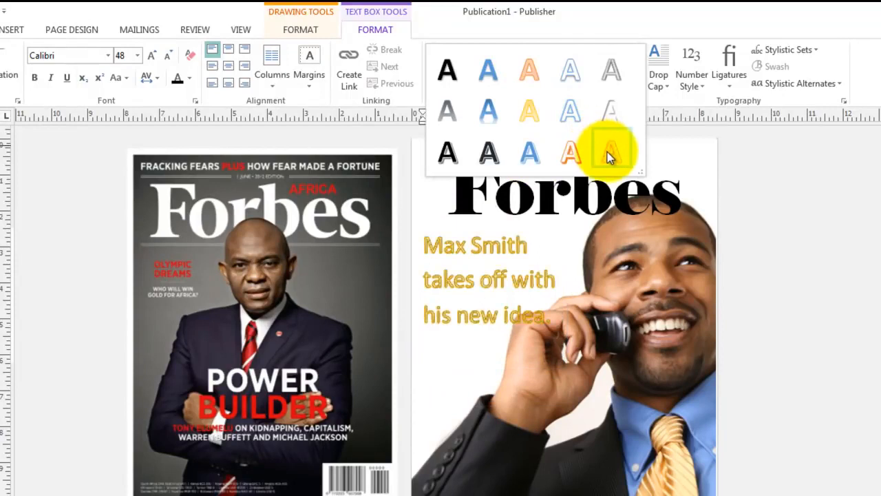
click(529, 116)
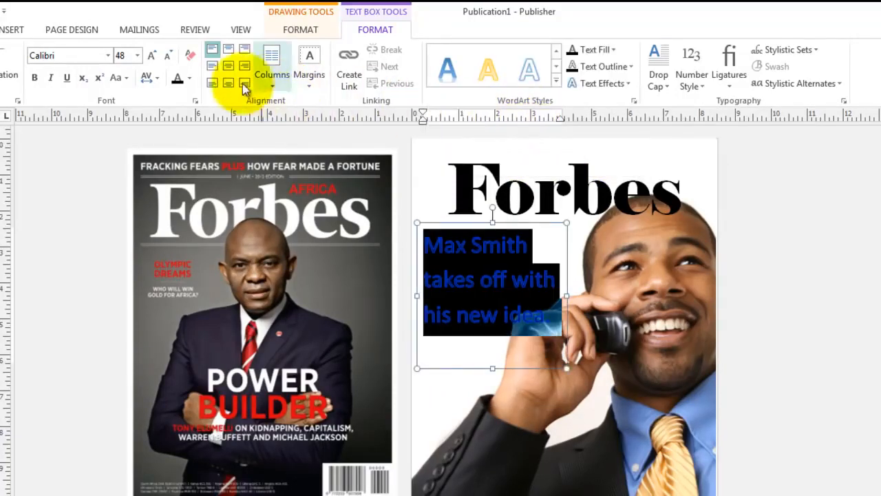
Make the whole headline bold and resize its text box to about 4.08 by 3.02 in, fitting the three lines
click(137, 57)
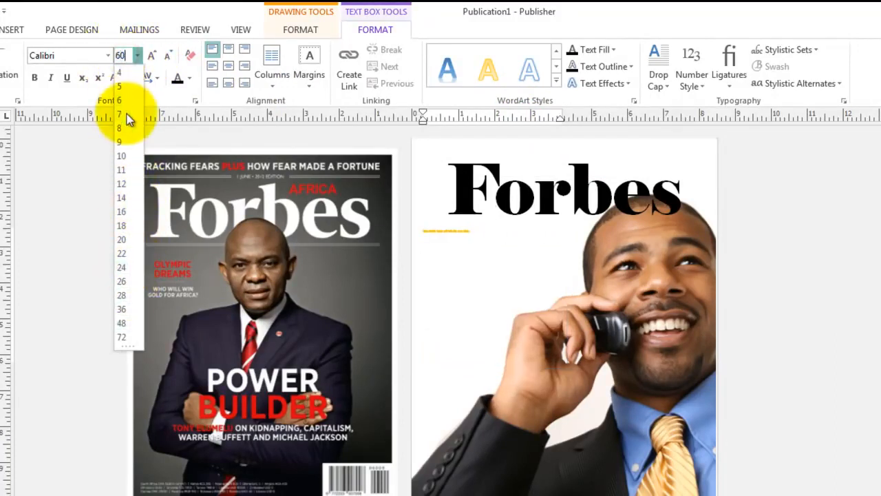
key(Escape)
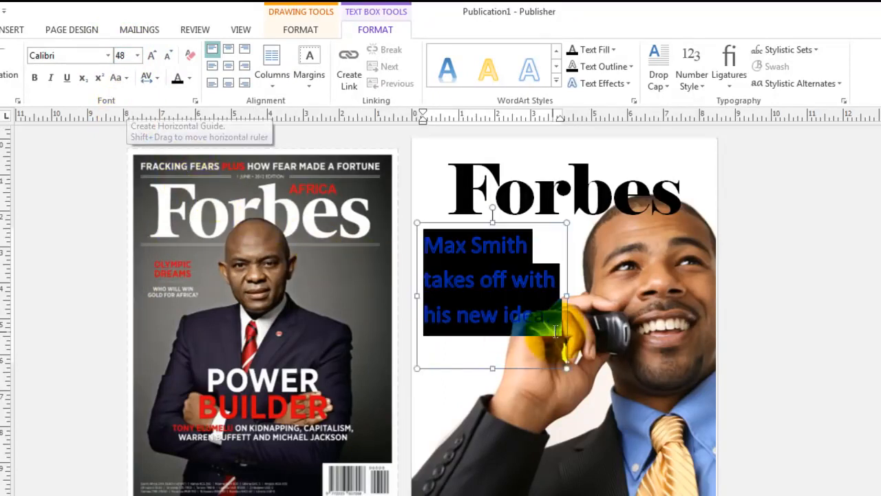
click(555, 331)
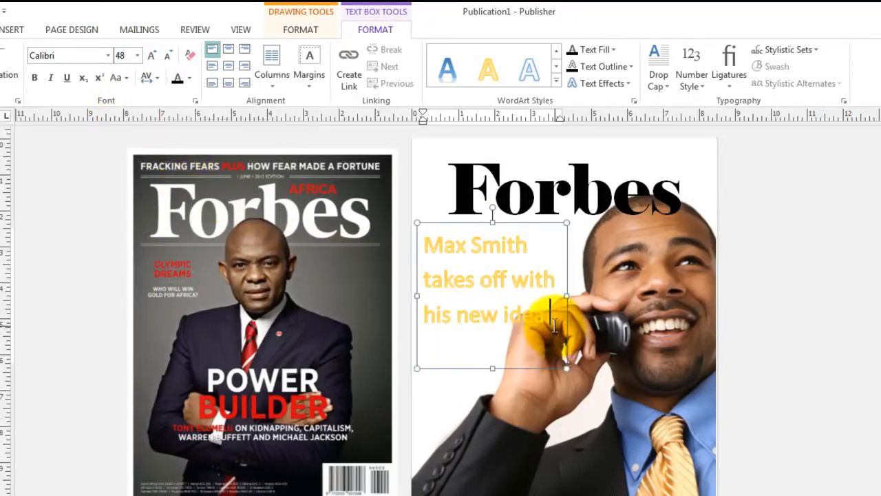
drag(555, 327, 370, 142)
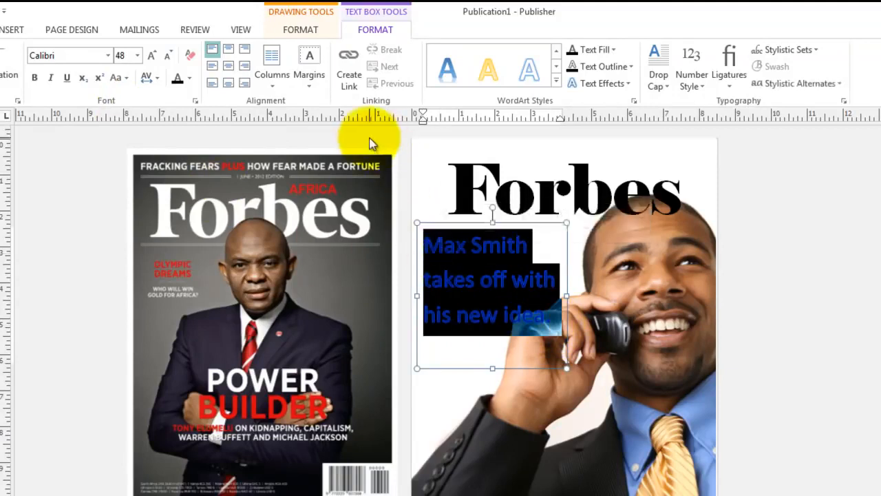
click(34, 78)
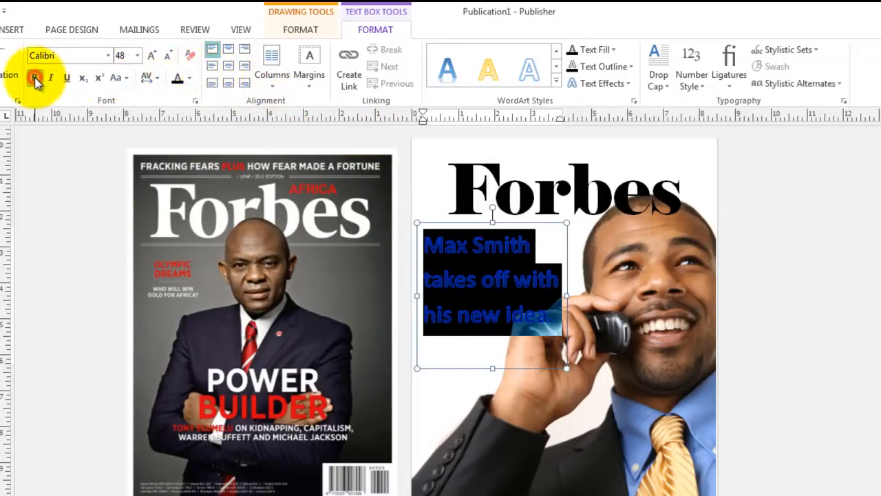
click(551, 334)
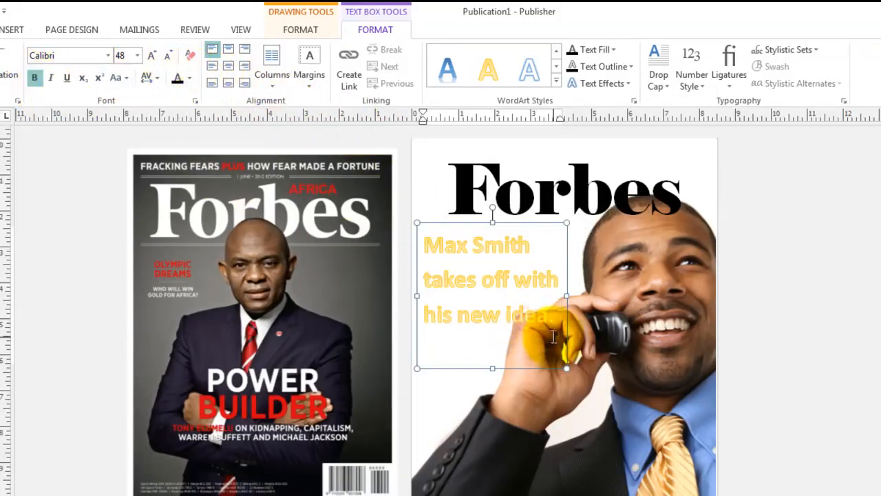
drag(566, 369, 572, 341)
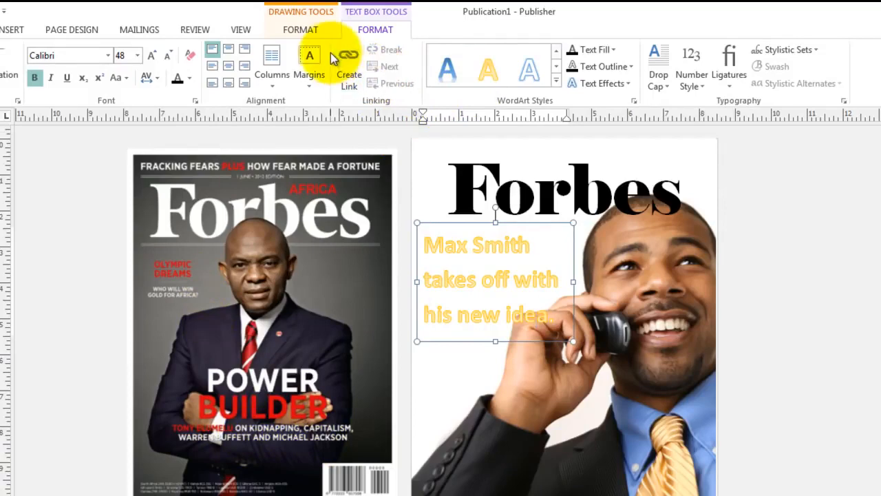
Draw a text box about 4.96 by 1.59 in over the dark suit near the page's lower edge and enter "How he"
click(15, 31)
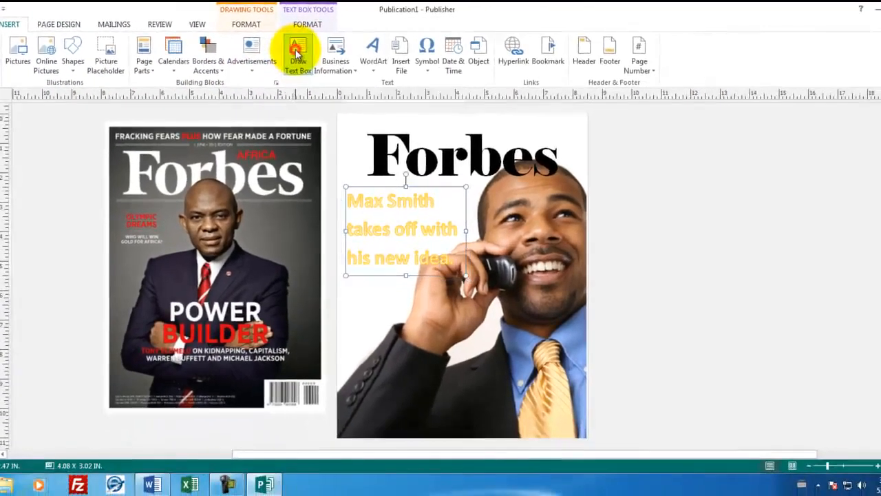
click(307, 55)
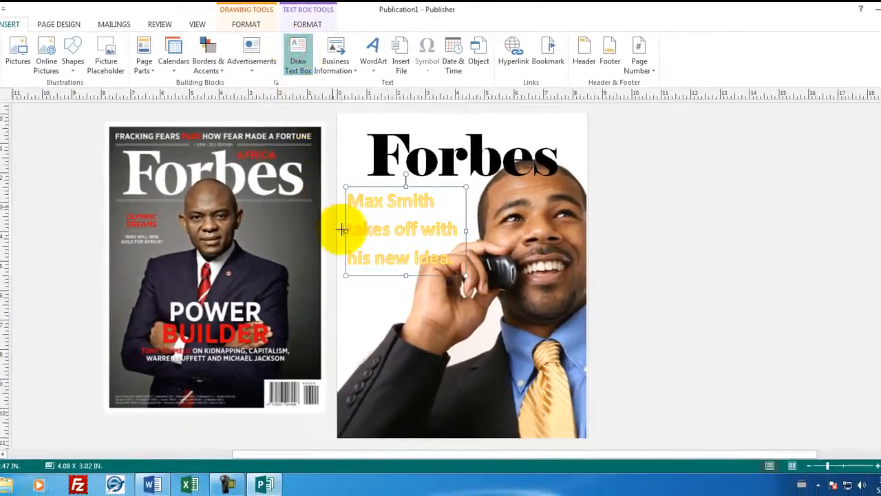
mouse_move(363, 375)
mouse_down()
mouse_move(469, 422)
mouse_move(495, 422)
mouse_up()
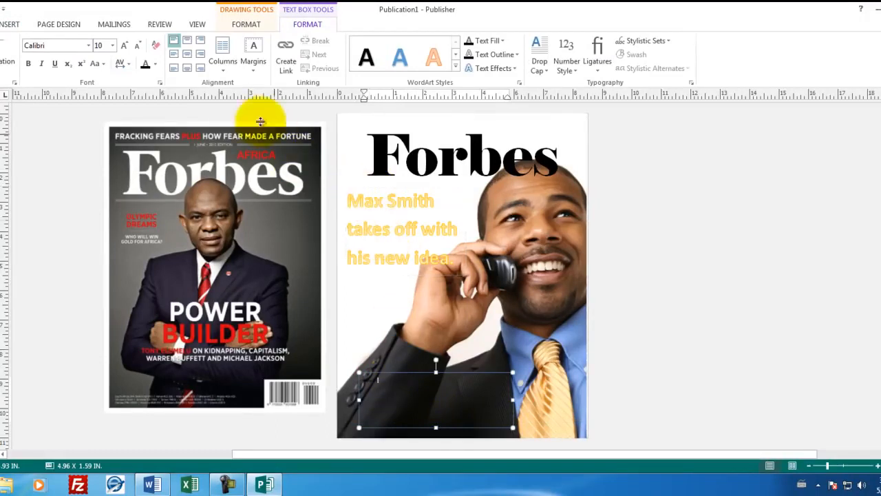
click(198, 26)
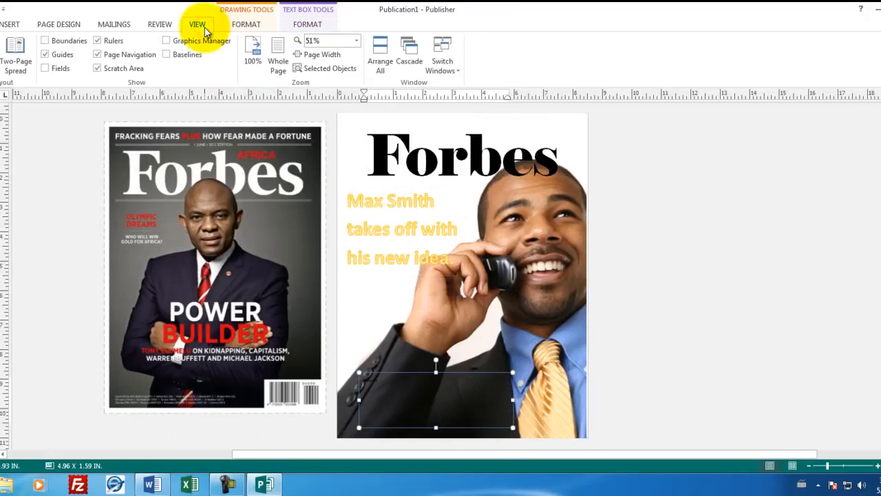
click(356, 41)
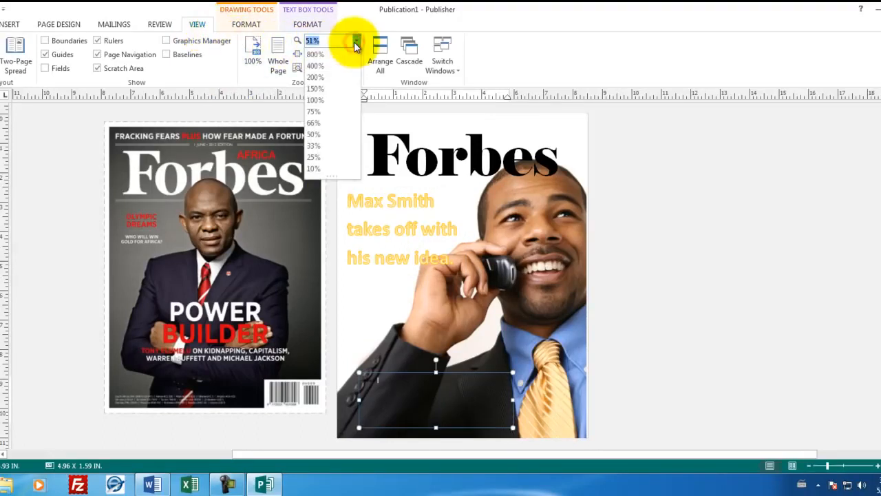
click(334, 88)
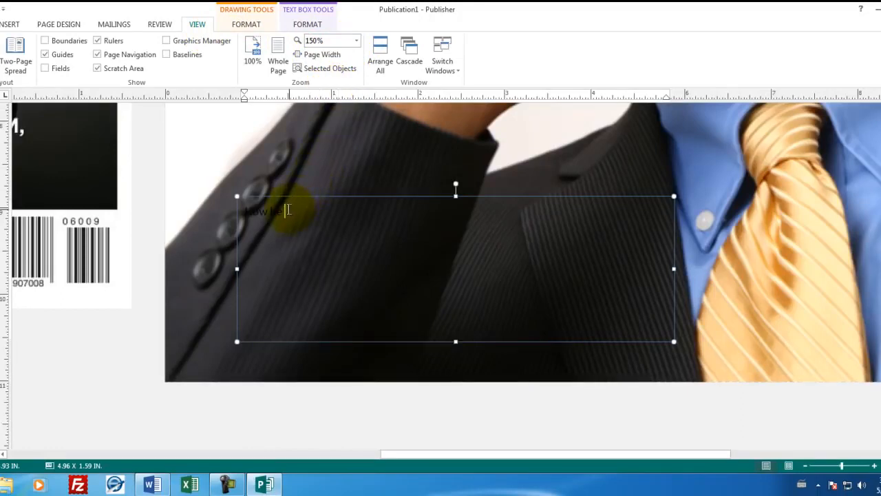
Try to make the "How he" text readable on the dark suit by setting its font color to No Fill
drag(288, 210, 245, 213)
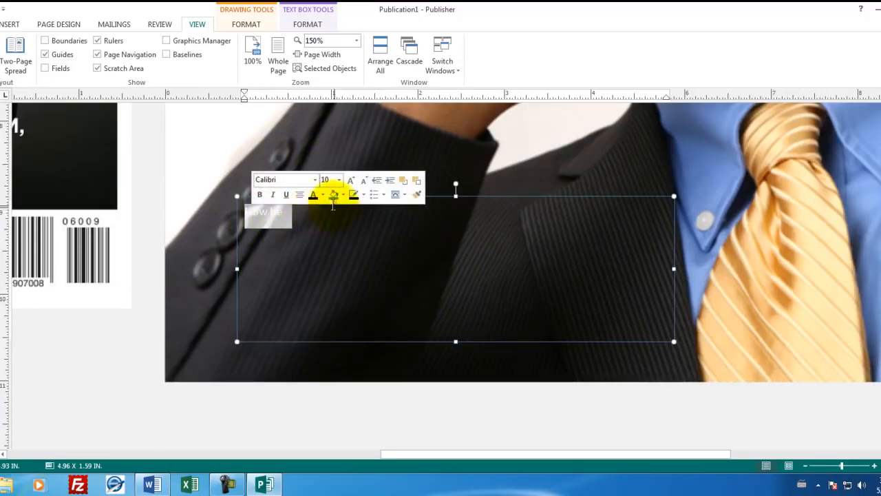
click(322, 195)
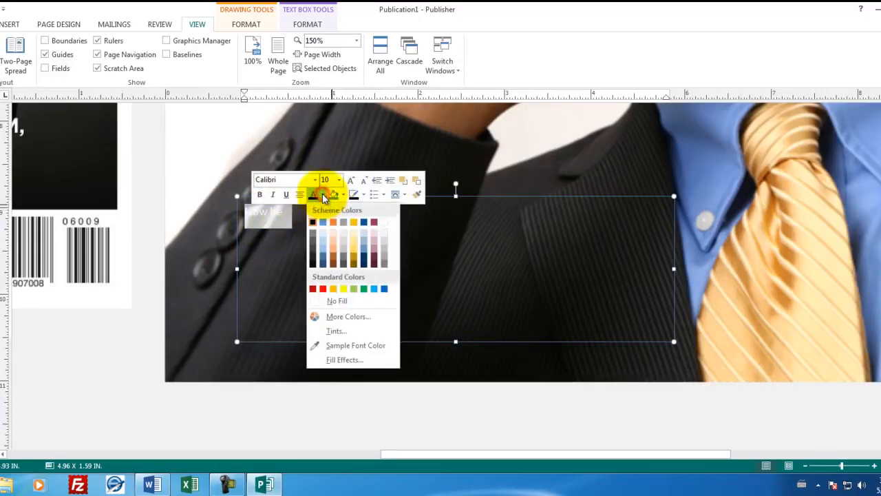
click(318, 304)
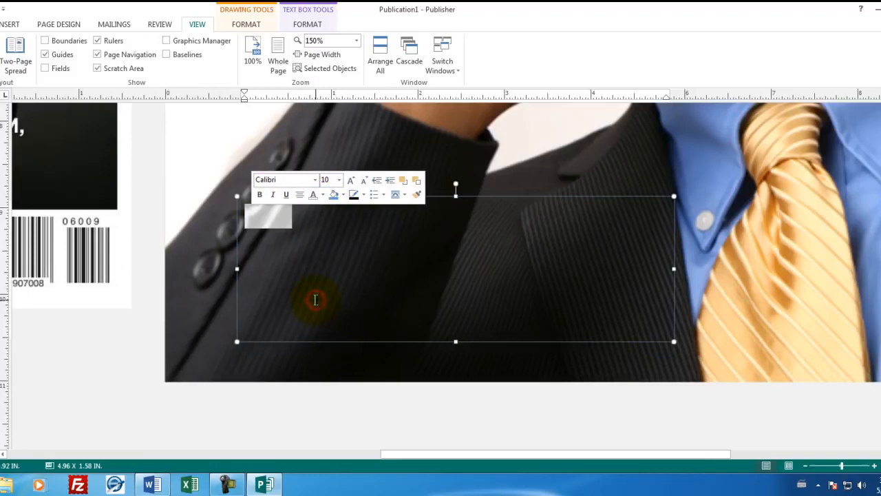
Set the font color of the "How he" text to white
click(308, 225)
drag(302, 216, 237, 207)
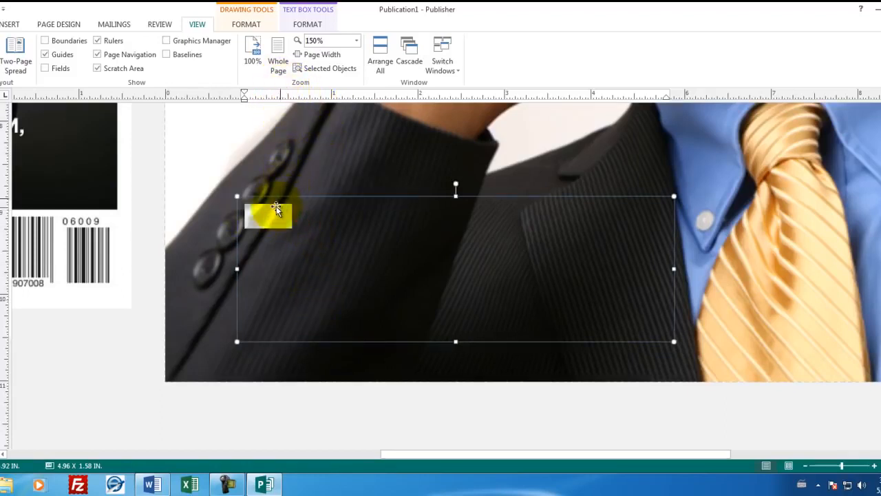
double_click(272, 215)
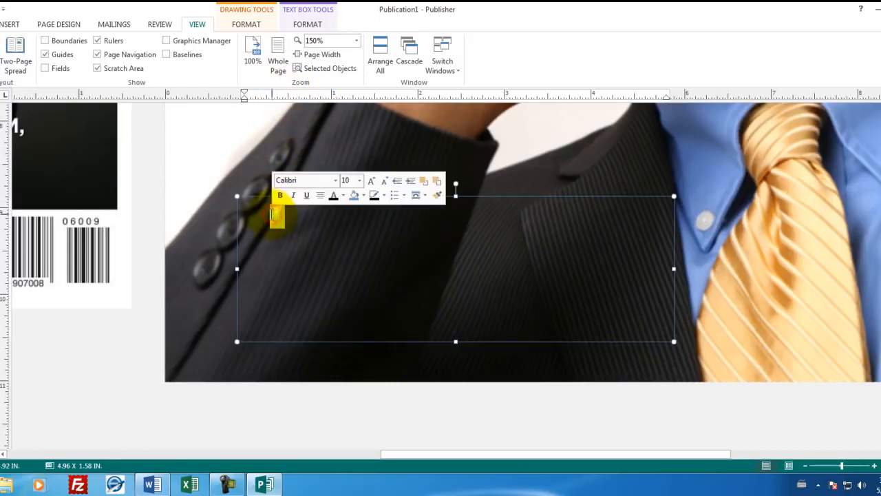
click(259, 213)
drag(247, 216, 306, 211)
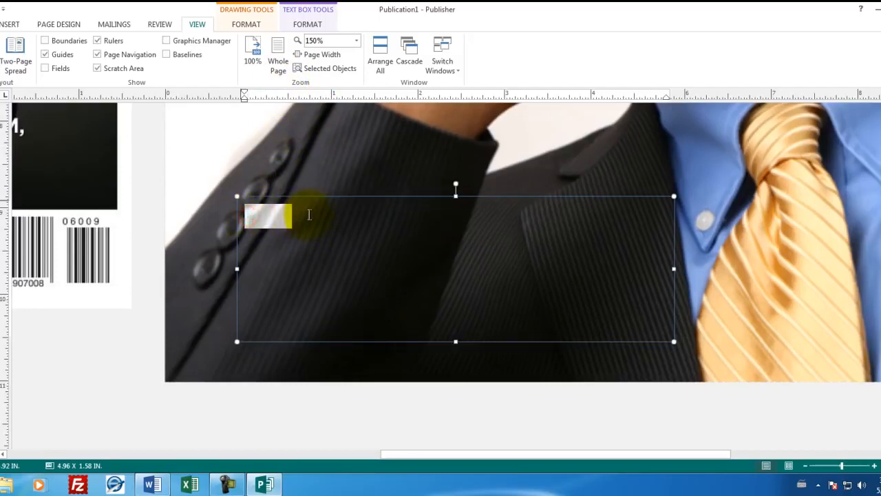
click(380, 196)
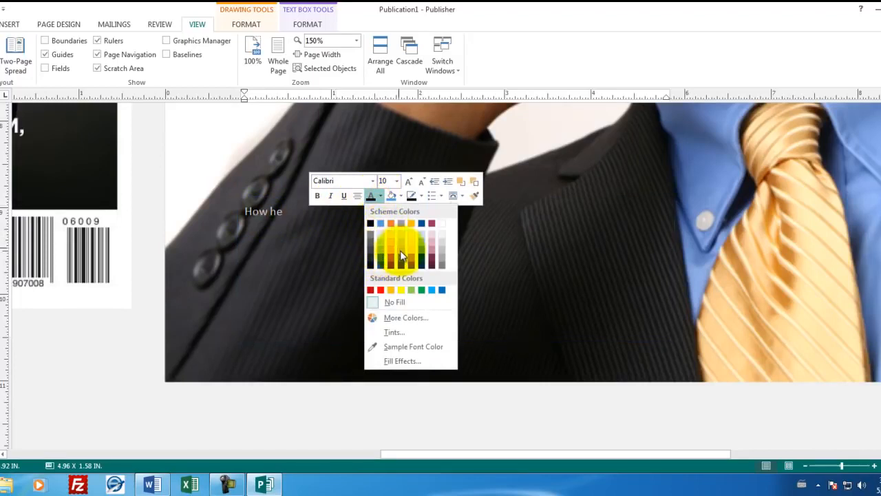
click(443, 224)
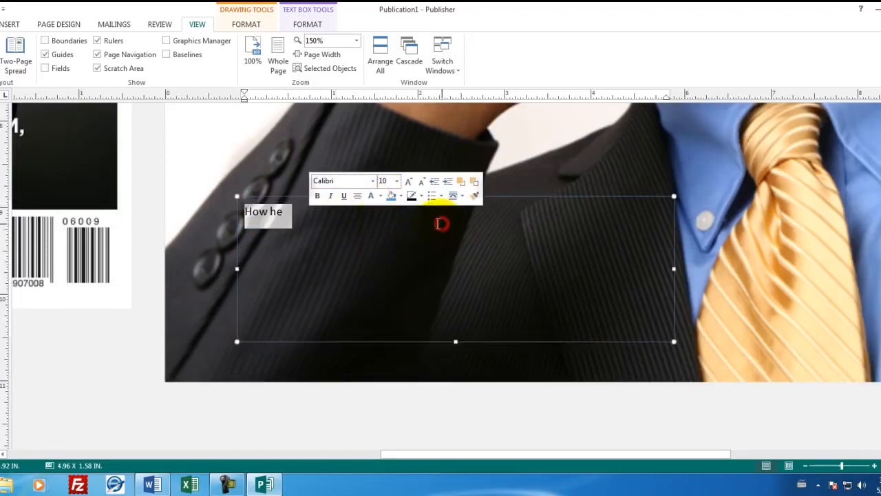
Increase the font size of the "How he" text to 28 pt
click(409, 183)
click(408, 183)
click(408, 183)
click(409, 183)
click(408, 183)
click(408, 183)
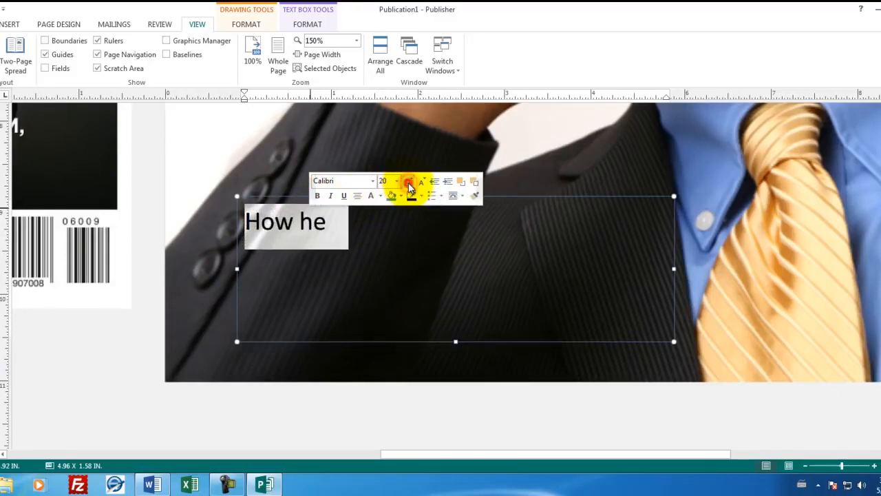
click(409, 183)
click(408, 183)
click(408, 184)
click(409, 184)
Complete the subtext after "How he" so that it reads "How he succeeded where others failed."
click(372, 225)
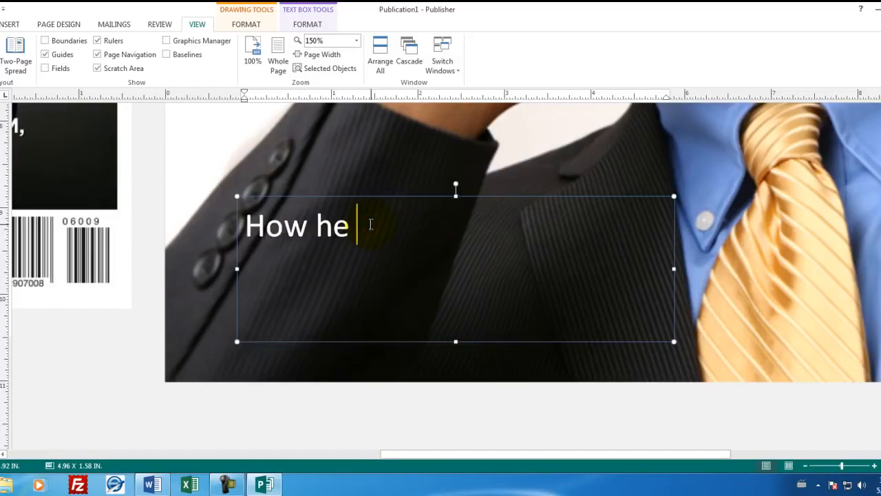
text(succeed)
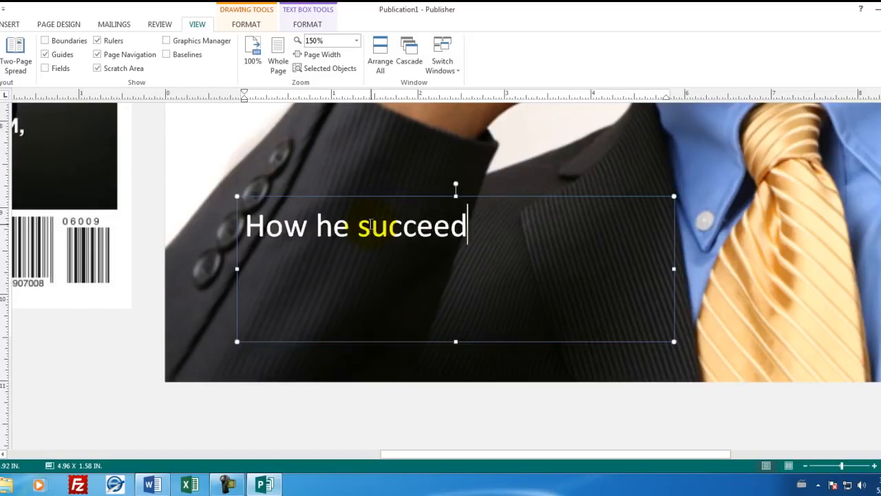
text(ed where)
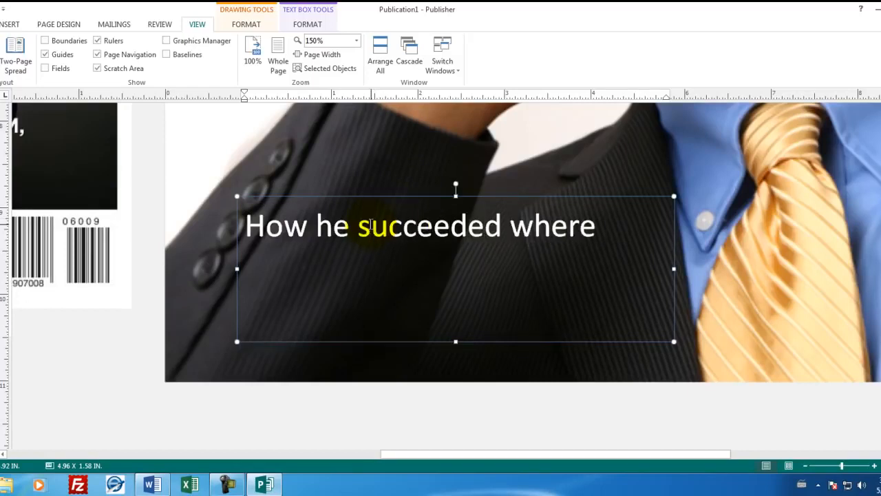
text( others failed.)
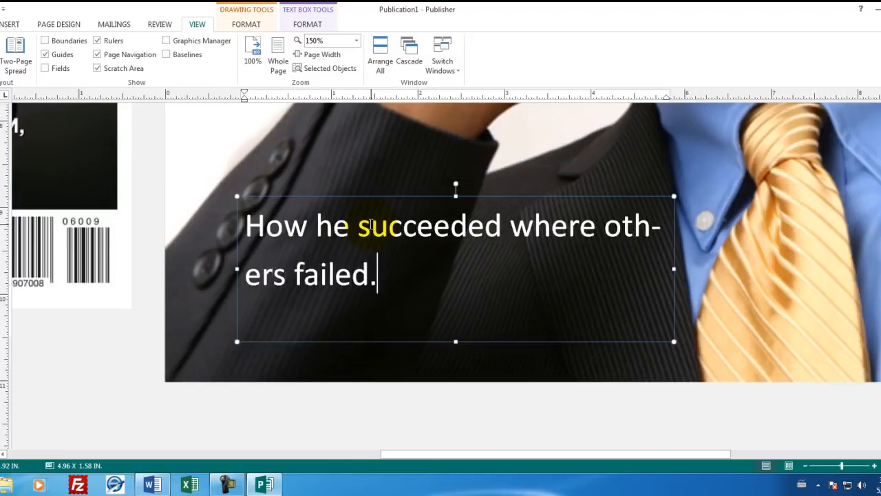
Widen the subtext's text box to about 6.47 in so the sentence fits on one line
drag(674, 271, 805, 275)
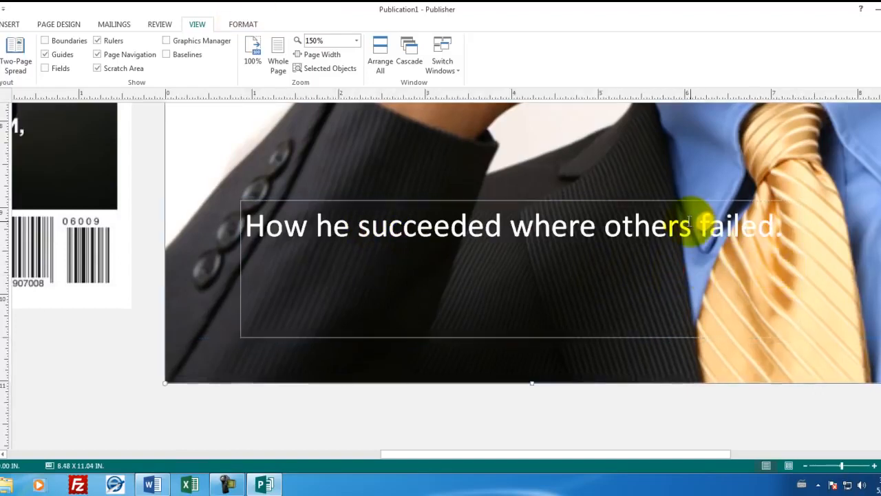
click(634, 228)
click(715, 241)
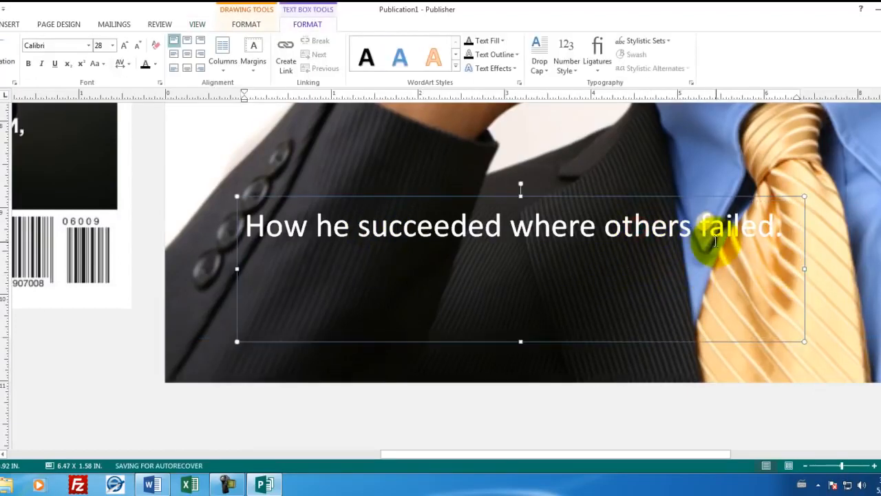